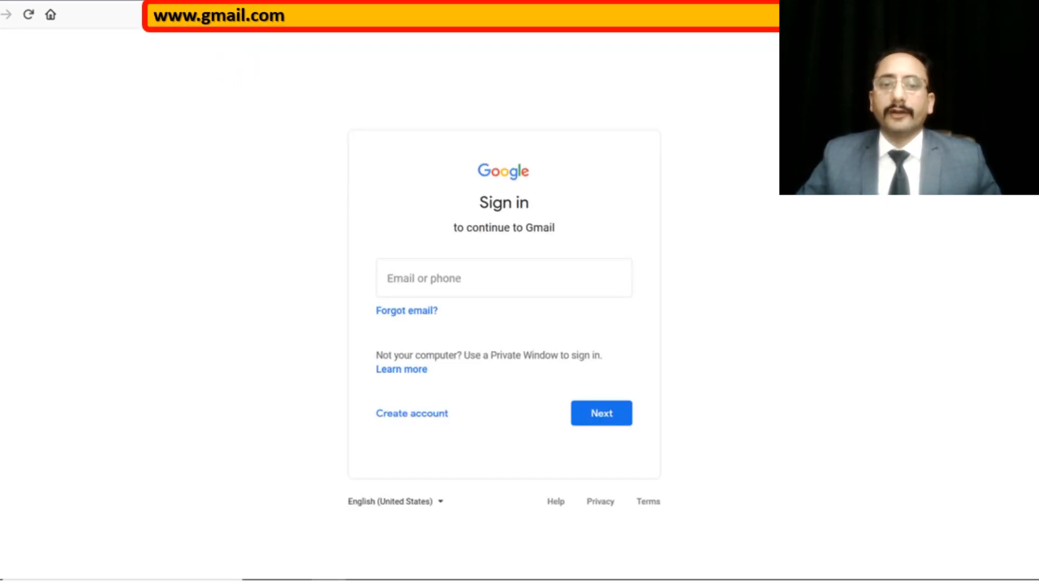
mouse_move(254, 283)
mouse_down()
mouse_move(333, 263)
mouse_move(338, 304)
mouse_up()
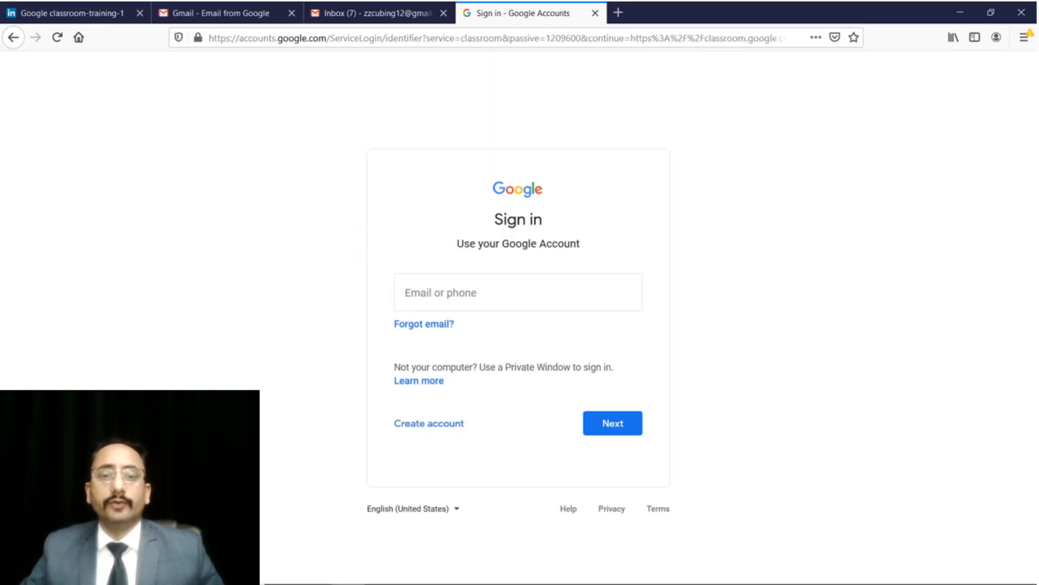
drag(306, 288, 384, 280)
mouse_move(363, 274)
mouse_down()
mouse_move(387, 278)
mouse_move(372, 297)
mouse_up()
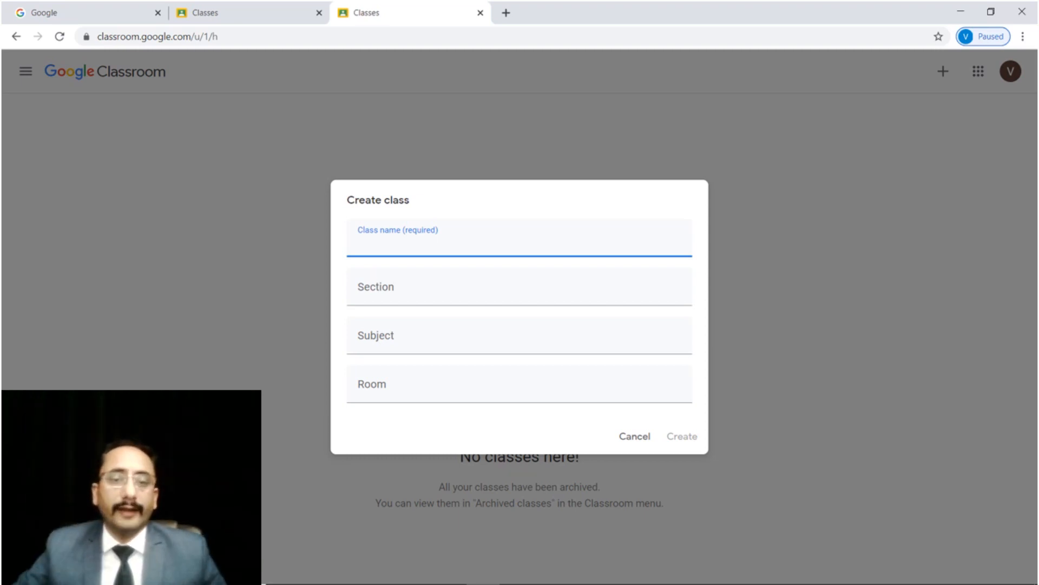
drag(345, 228, 396, 216)
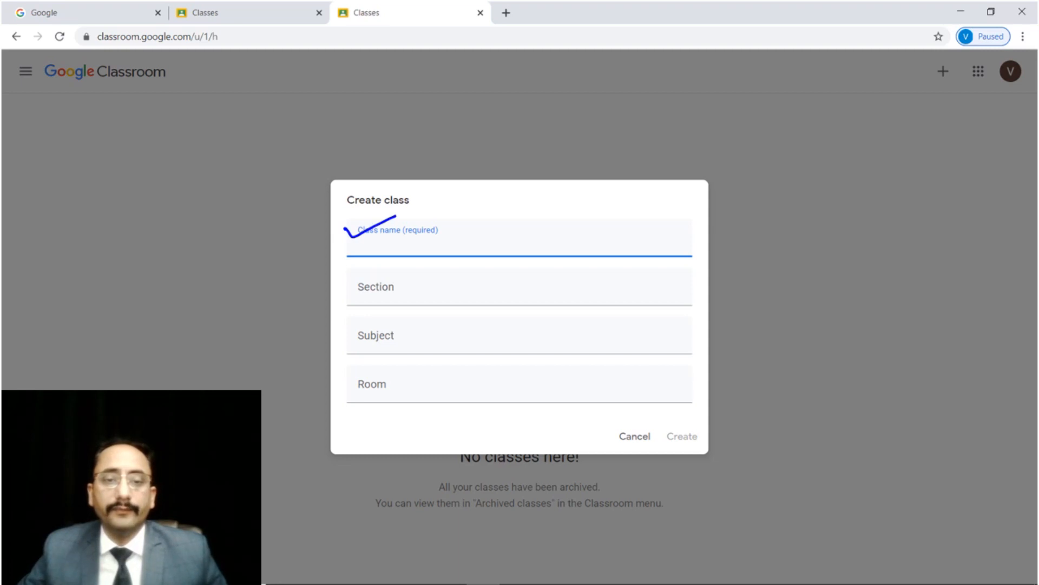
drag(338, 295, 372, 279)
drag(347, 331, 385, 322)
mouse_move(339, 383)
mouse_down()
mouse_move(375, 371)
mouse_move(352, 387)
mouse_up()
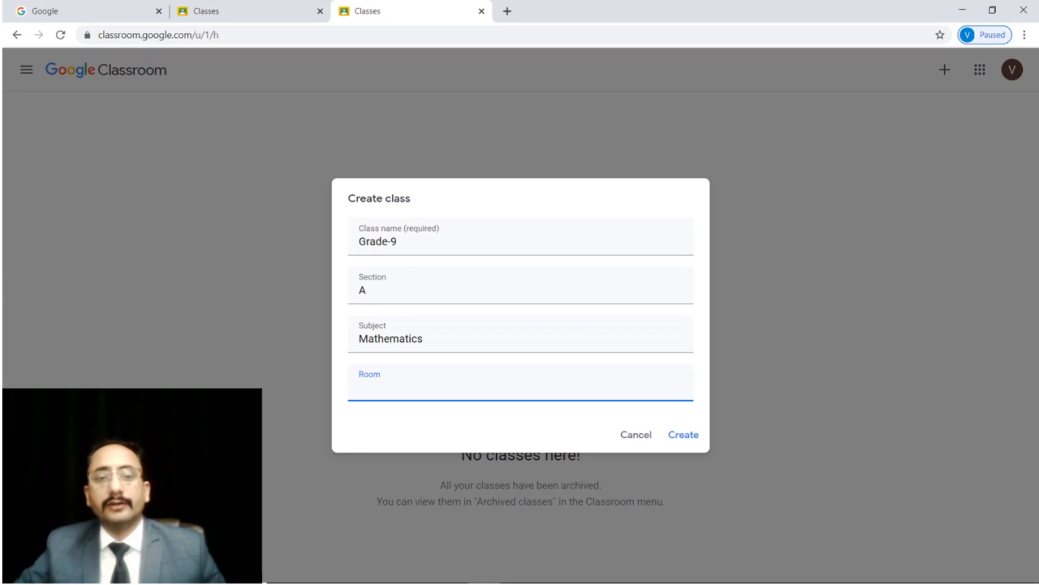
mouse_move(702, 414)
mouse_down()
mouse_move(693, 406)
mouse_move(654, 464)
mouse_up()
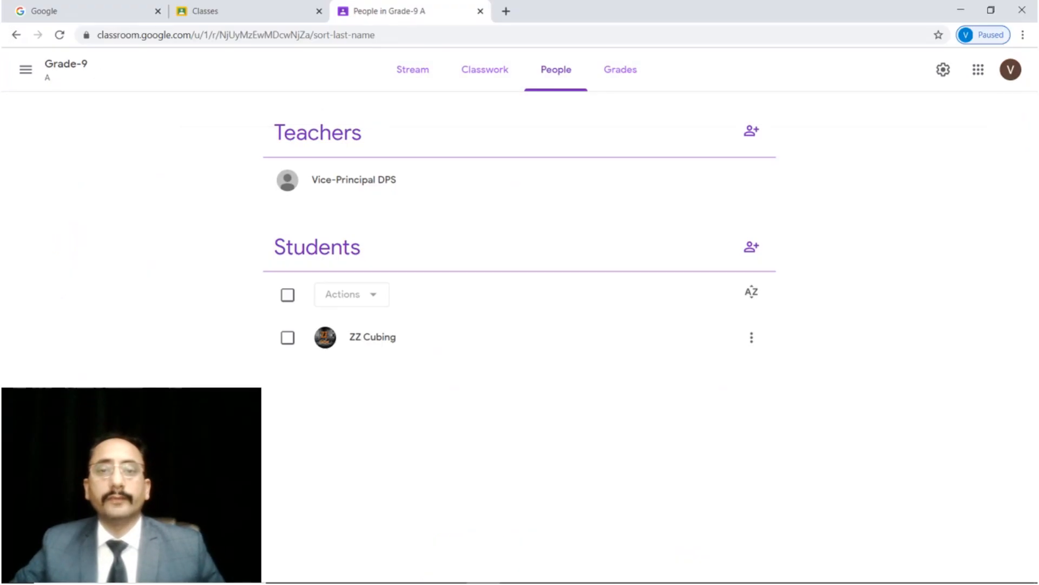
drag(350, 353, 394, 349)
drag(256, 246, 266, 251)
drag(346, 388, 397, 383)
click(349, 432)
drag(349, 433, 401, 424)
drag(343, 477, 399, 466)
drag(343, 516, 390, 506)
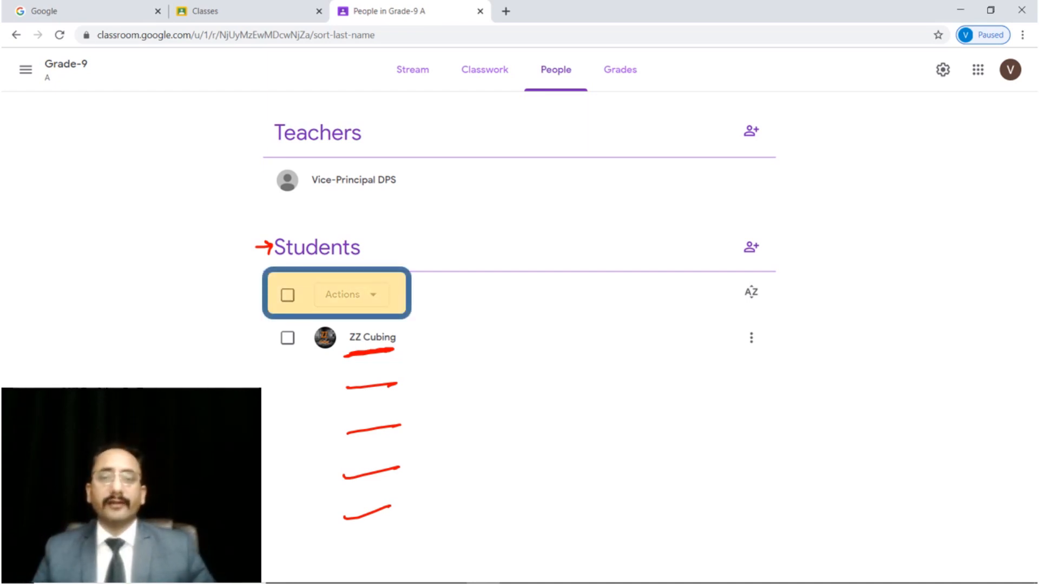
drag(562, 45, 491, 98)
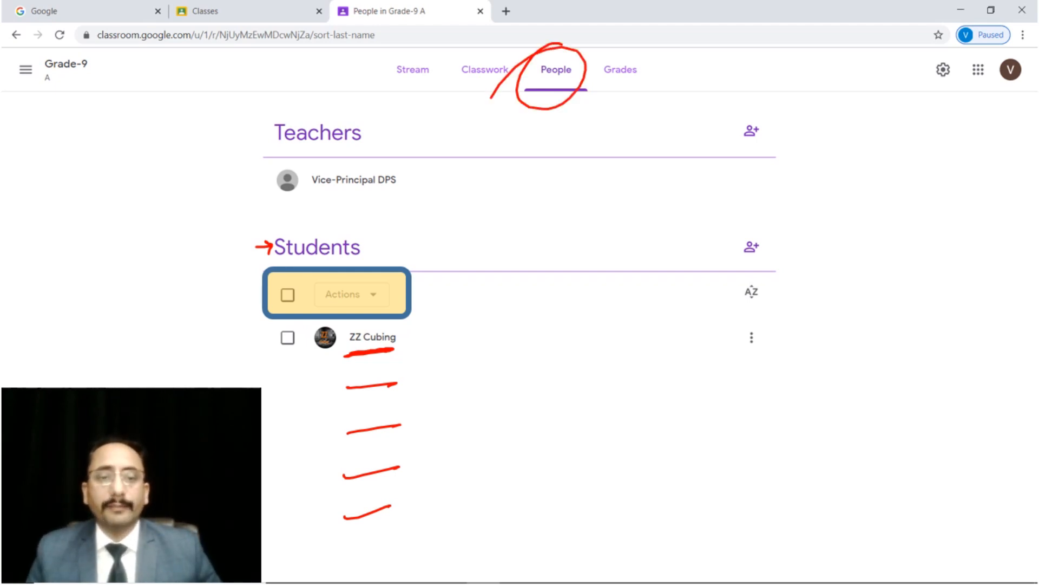
mouse_move(287, 279)
mouse_down()
mouse_move(301, 286)
mouse_move(268, 304)
mouse_up()
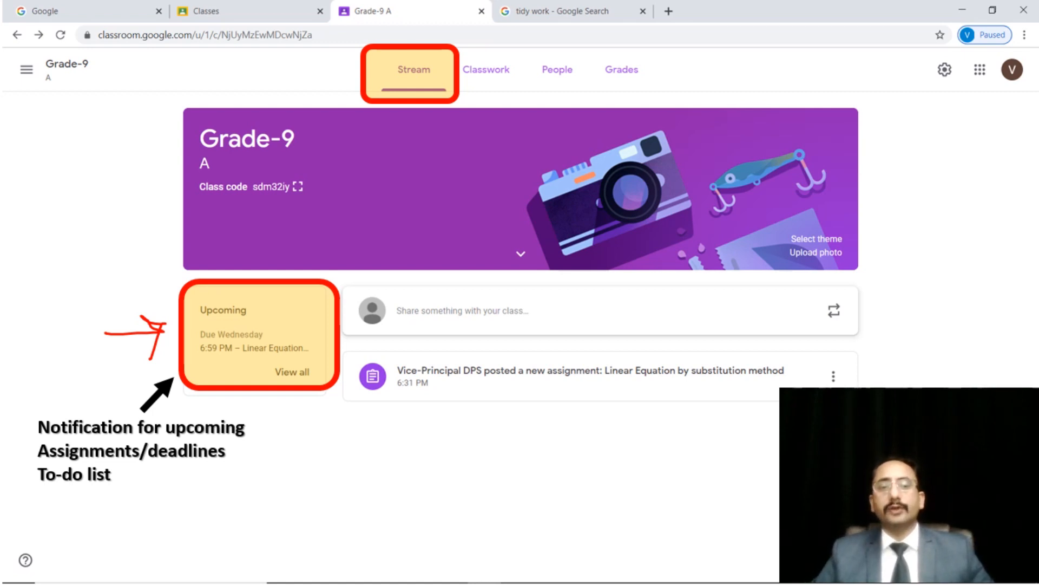
drag(35, 493, 91, 480)
drag(163, 305, 236, 276)
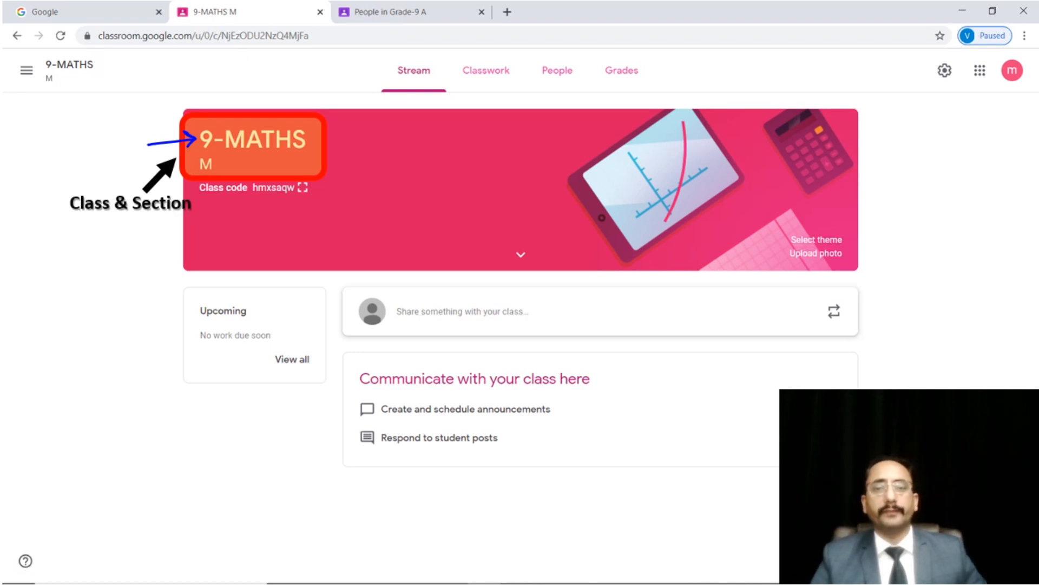
drag(424, 149, 438, 195)
drag(466, 143, 490, 198)
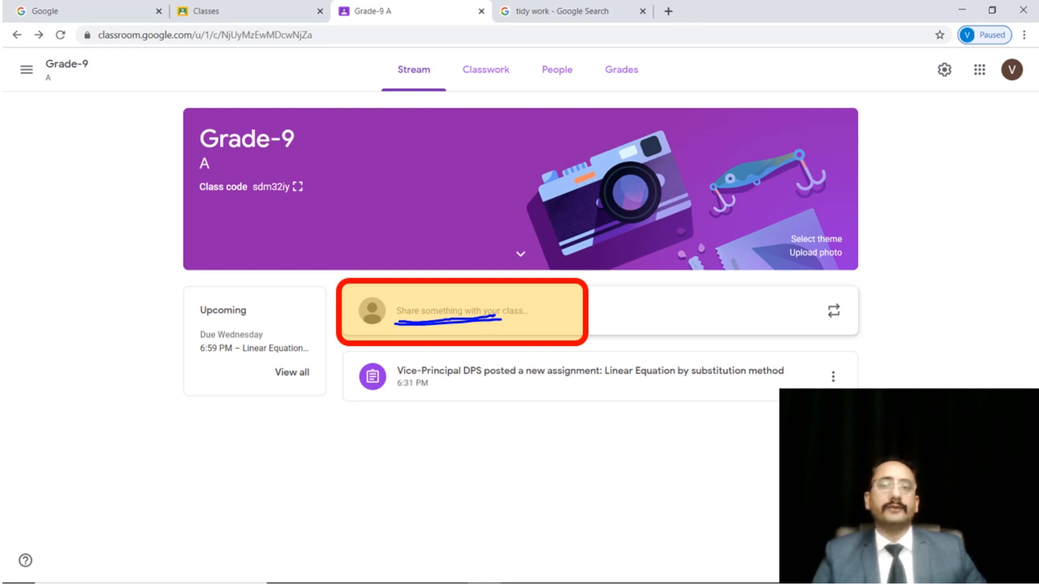
drag(419, 45, 359, 57)
drag(322, 299, 386, 278)
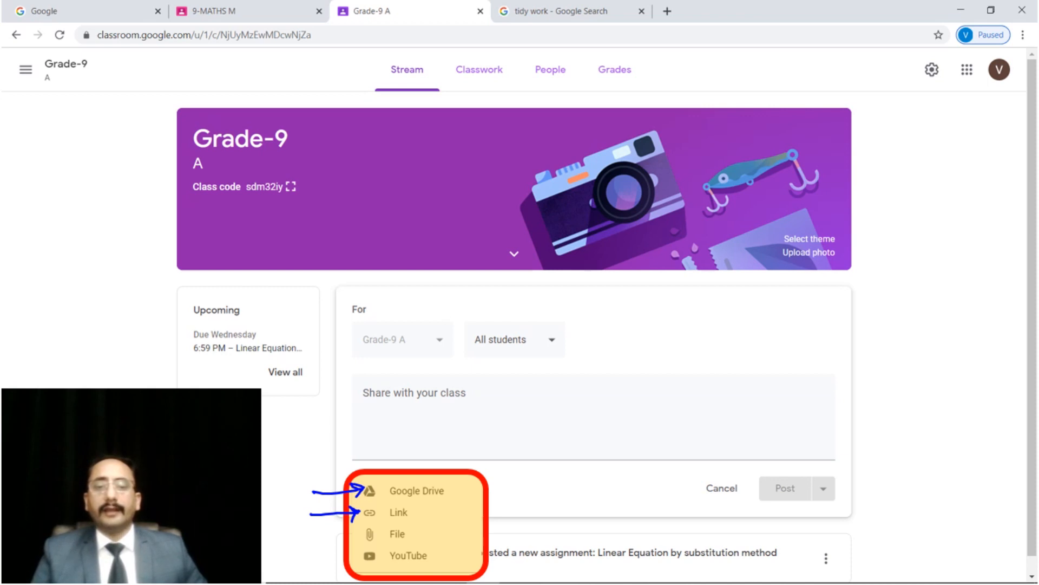
mouse_move(319, 541)
mouse_down()
mouse_move(368, 533)
mouse_move(360, 560)
mouse_up()
mouse_move(349, 555)
mouse_down()
mouse_move(359, 559)
mouse_move(352, 569)
mouse_up()
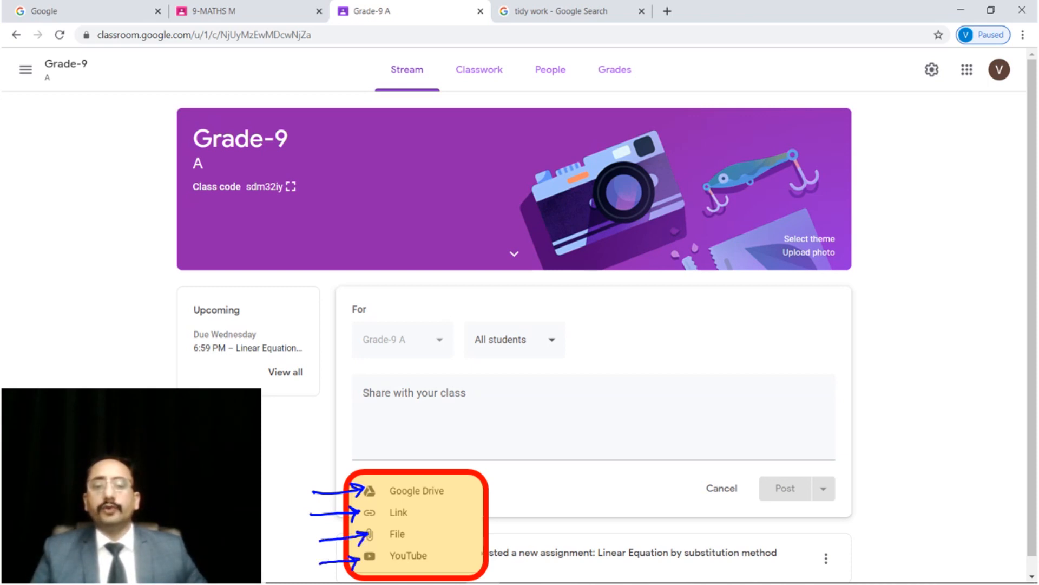
drag(414, 43, 356, 68)
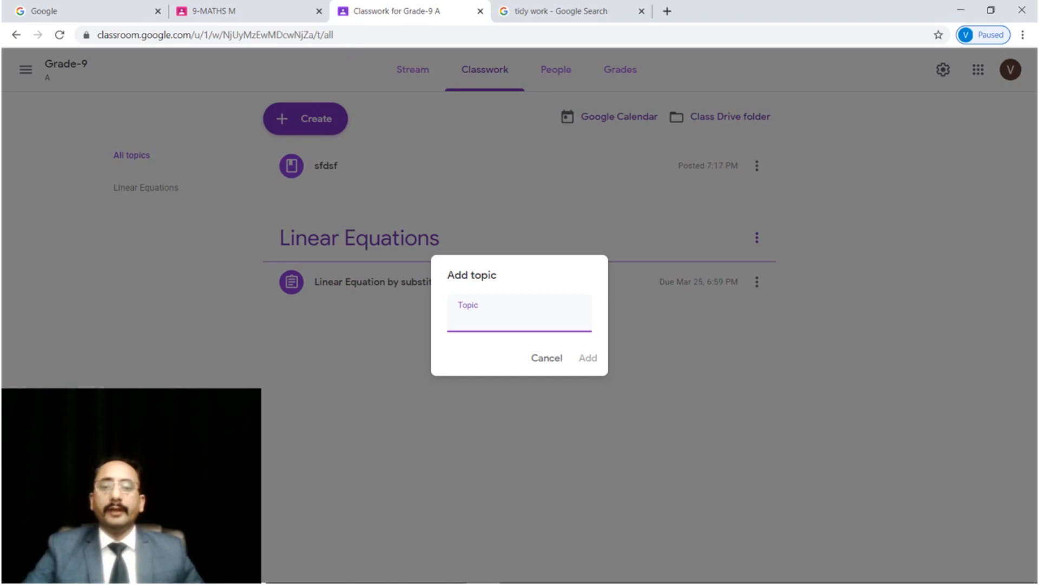
text(Quadratic Equations)
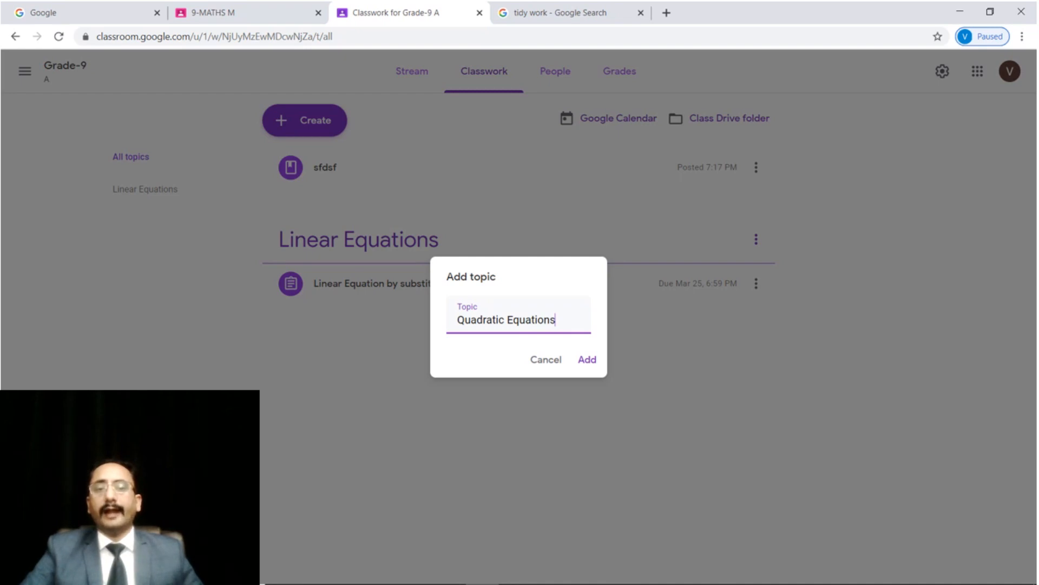
key(Return)
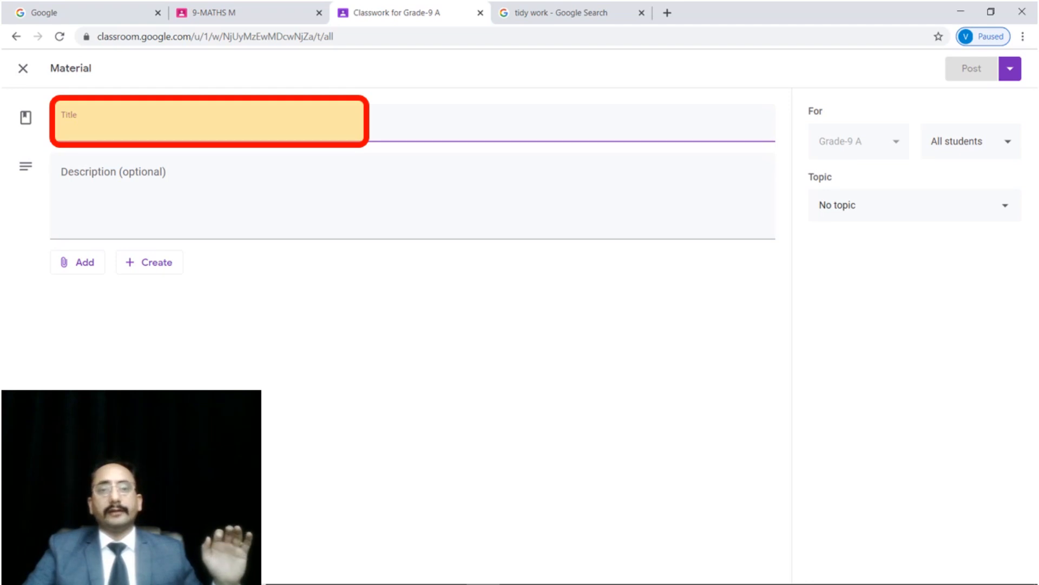
drag(87, 115, 104, 135)
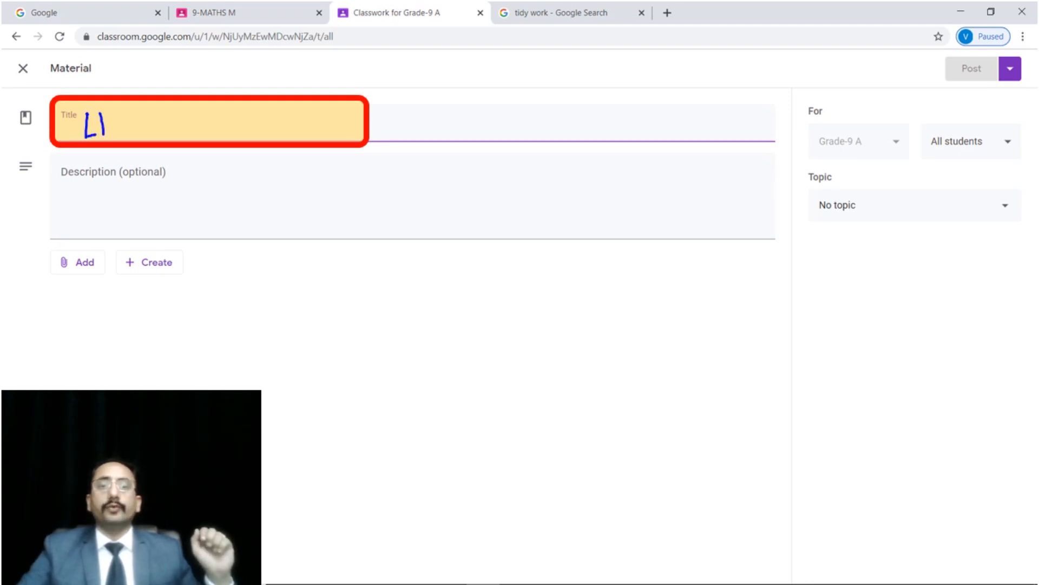
mouse_move(153, 106)
mouse_down()
mouse_move(142, 132)
mouse_move(194, 114)
mouse_move(189, 130)
mouse_move(205, 124)
mouse_up()
mouse_move(198, 115)
mouse_down()
mouse_move(214, 111)
mouse_move(227, 125)
mouse_up()
drag(219, 116, 369, 128)
click(278, 108)
drag(364, 116, 414, 120)
drag(433, 115, 436, 128)
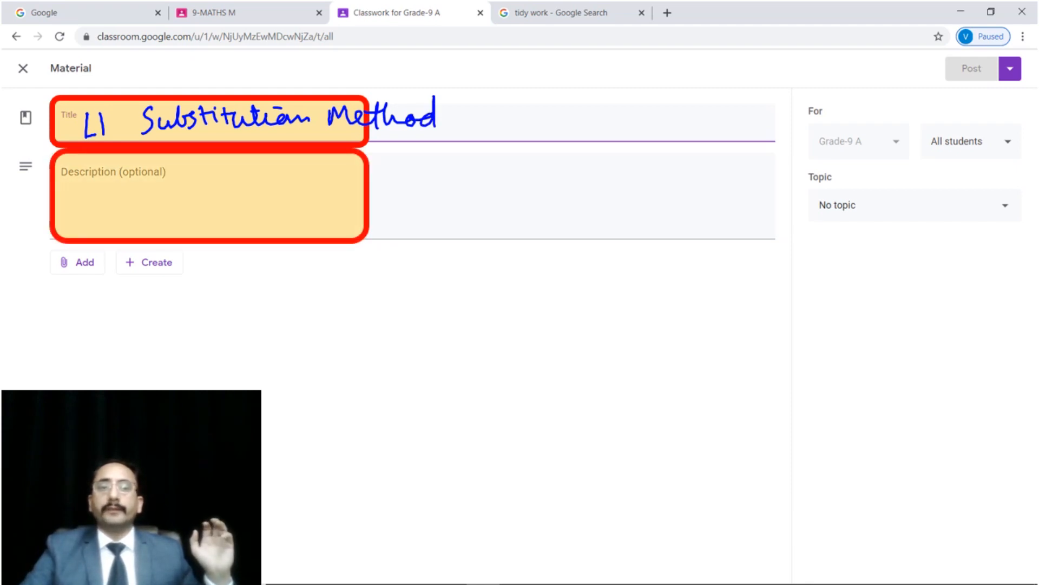
drag(171, 176, 267, 171)
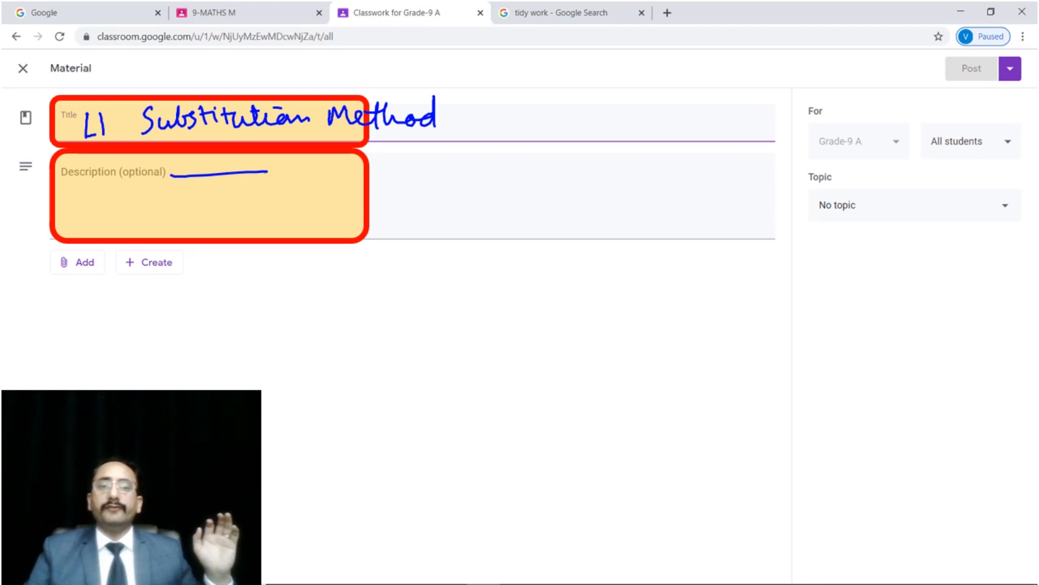
click(106, 194)
click(109, 218)
mouse_move(131, 193)
mouse_down()
mouse_move(127, 216)
mouse_move(152, 196)
mouse_move(171, 232)
mouse_up()
mouse_move(190, 195)
mouse_down()
mouse_move(191, 214)
mouse_move(201, 196)
mouse_move(223, 219)
mouse_move(225, 205)
mouse_up()
mouse_move(227, 193)
mouse_down()
mouse_move(228, 218)
mouse_move(243, 216)
mouse_up()
mouse_move(246, 194)
mouse_down()
mouse_move(263, 191)
mouse_move(255, 215)
mouse_up()
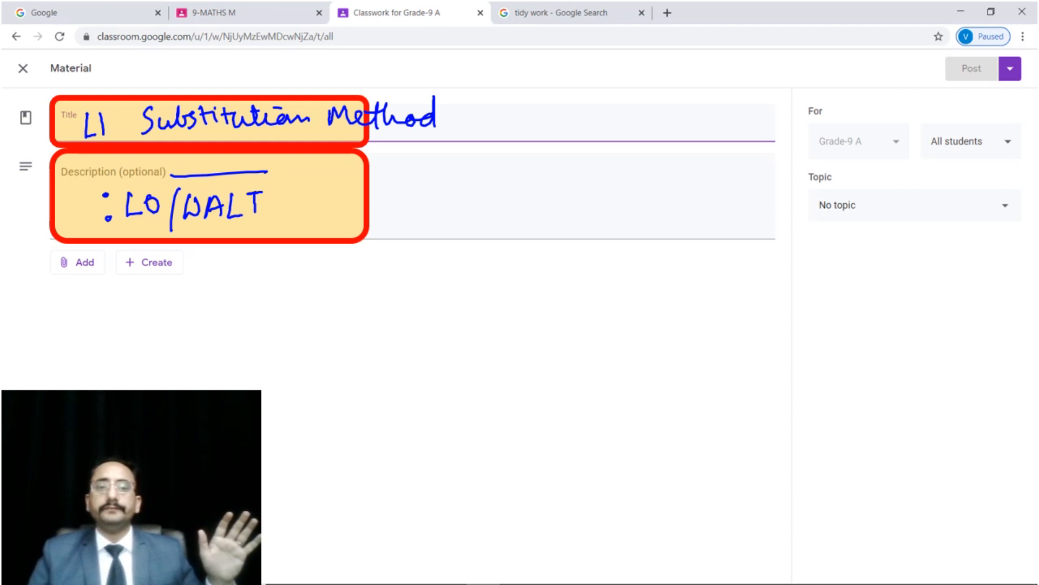
drag(46, 120, 78, 112)
drag(48, 167, 82, 161)
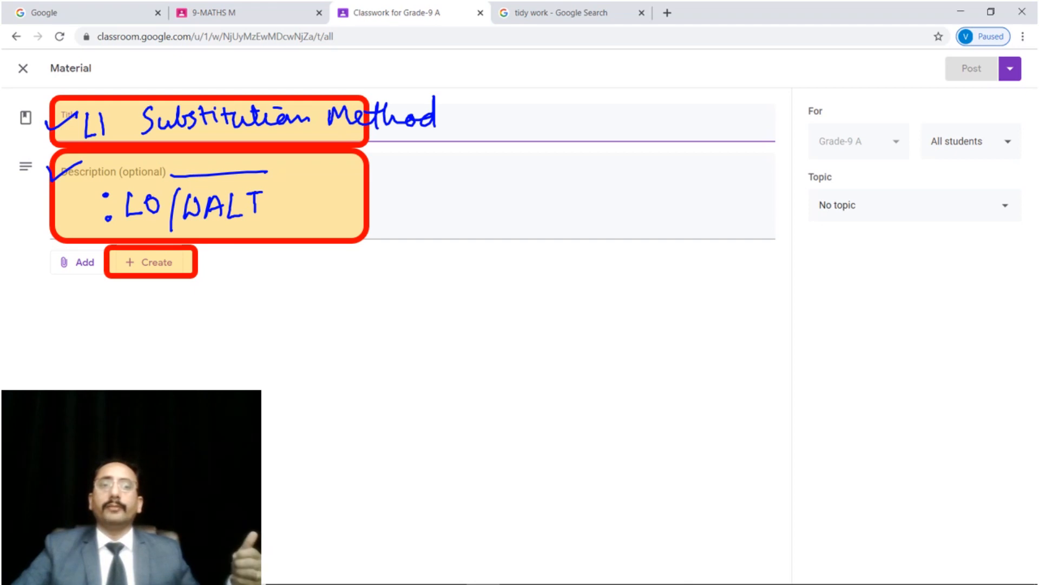
key(Right)
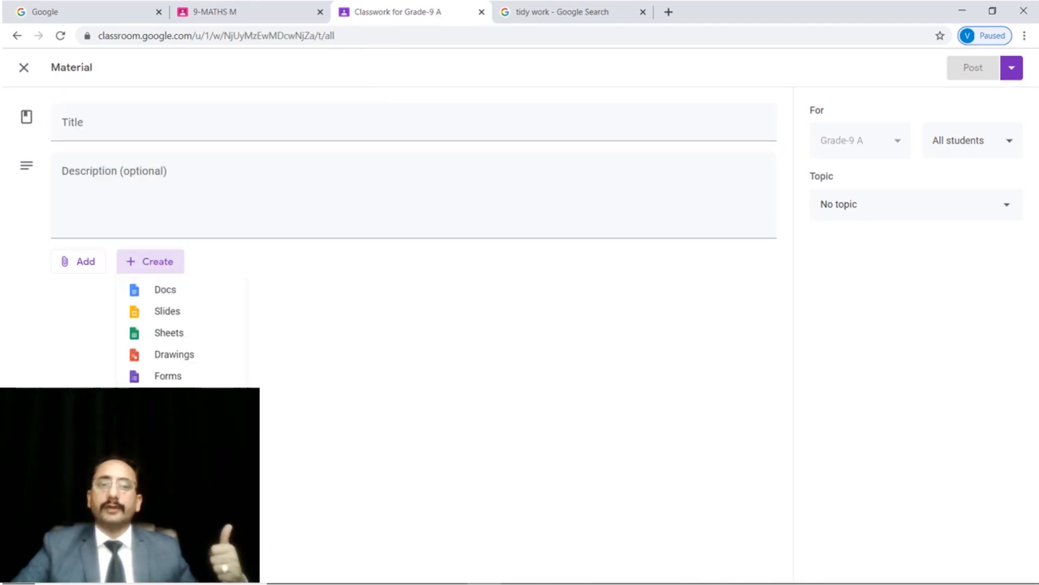
key(Right)
mouse_move(187, 292)
mouse_down()
mouse_move(206, 285)
mouse_move(196, 319)
mouse_move(209, 309)
mouse_up()
mouse_move(193, 329)
mouse_down()
mouse_move(219, 325)
mouse_move(221, 366)
mouse_up()
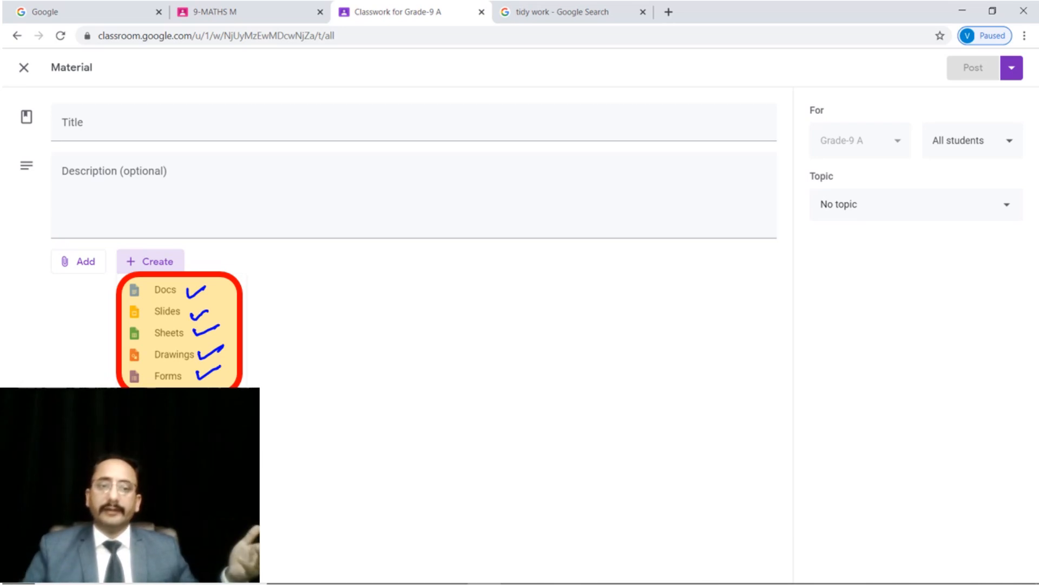
click(412, 124)
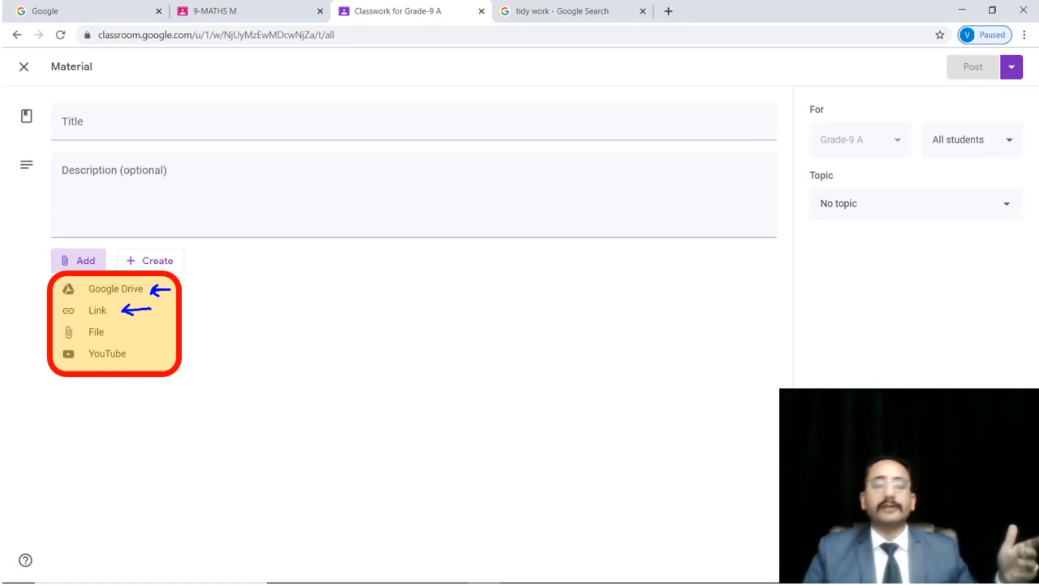
mouse_move(142, 329)
mouse_down()
mouse_move(115, 332)
mouse_move(122, 339)
mouse_up()
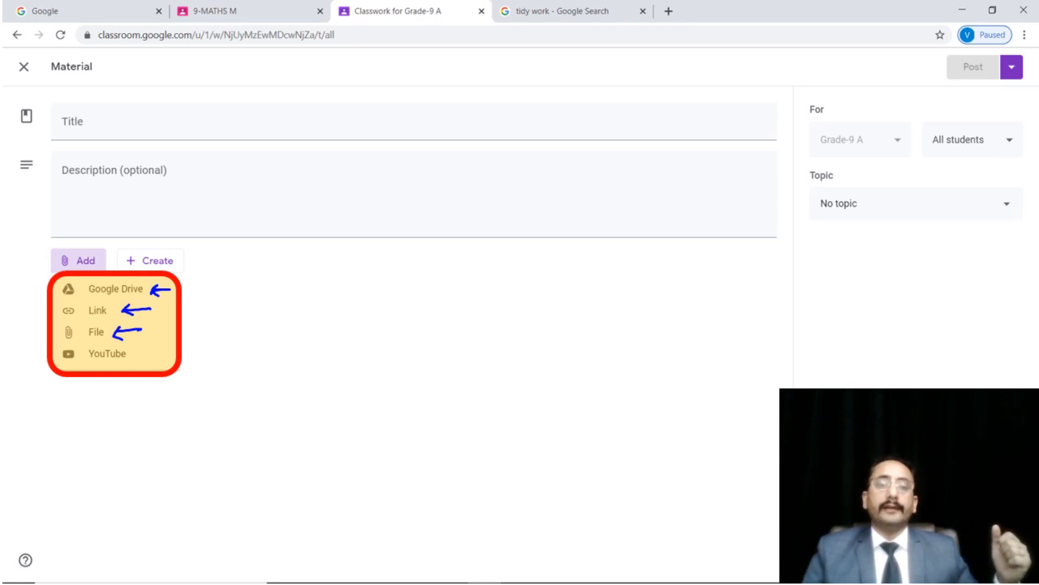
mouse_move(157, 357)
mouse_down()
mouse_move(131, 358)
mouse_move(143, 361)
mouse_up()
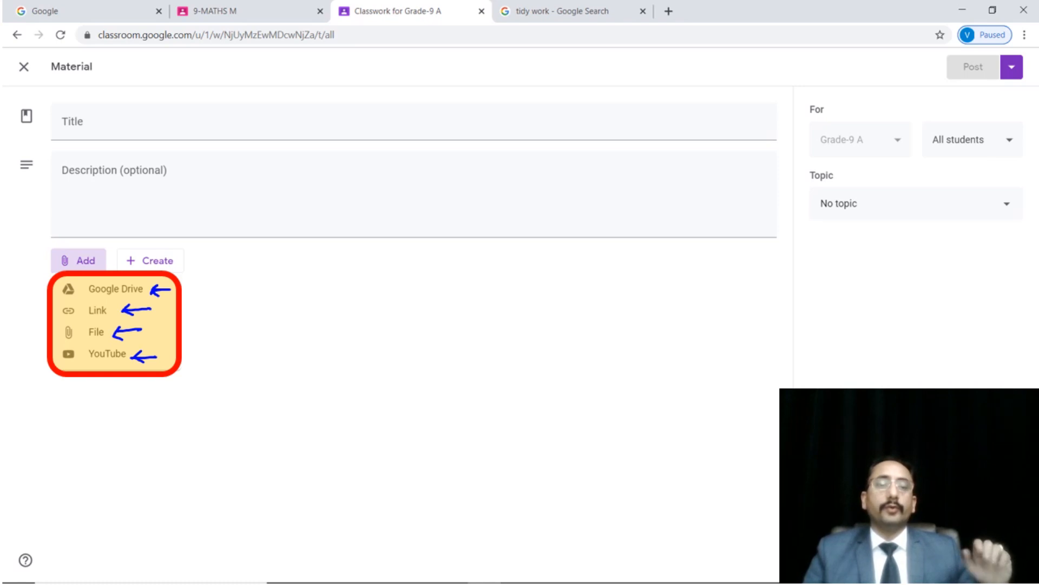
drag(52, 120, 84, 111)
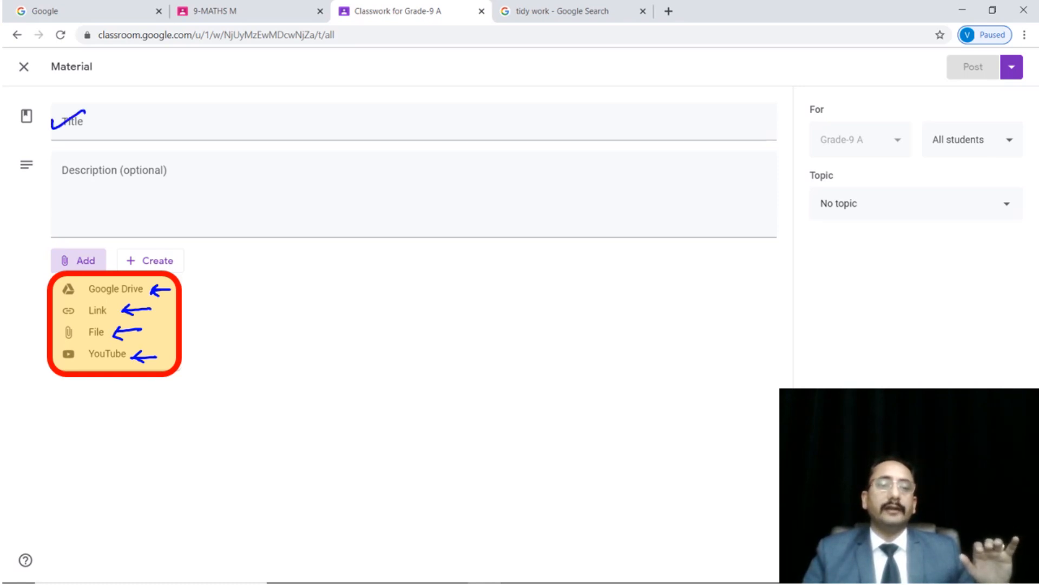
drag(50, 171, 97, 160)
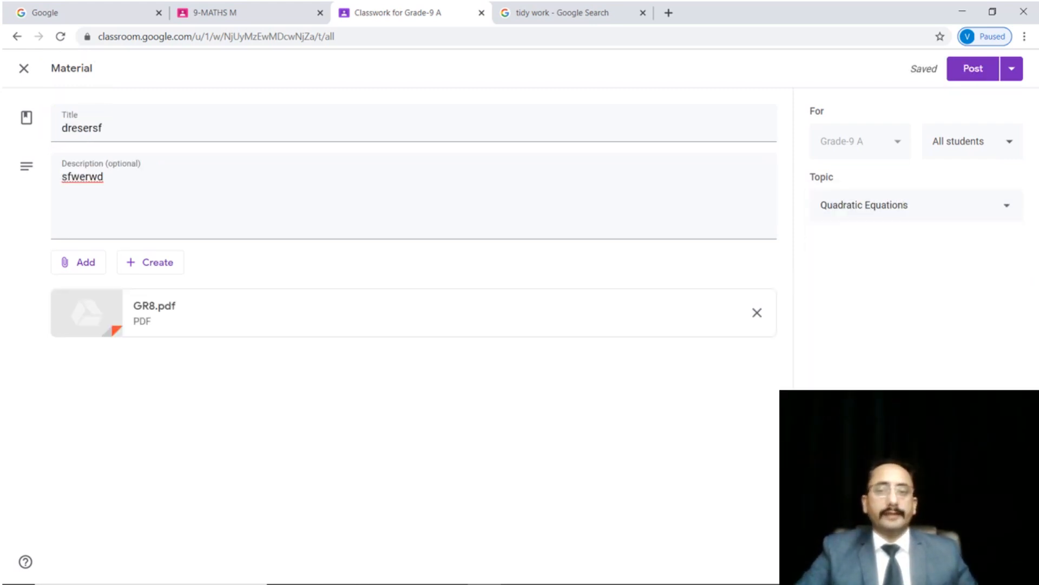
mouse_move(63, 110)
mouse_down()
mouse_move(53, 138)
mouse_move(39, 141)
mouse_move(58, 165)
mouse_move(81, 152)
mouse_up()
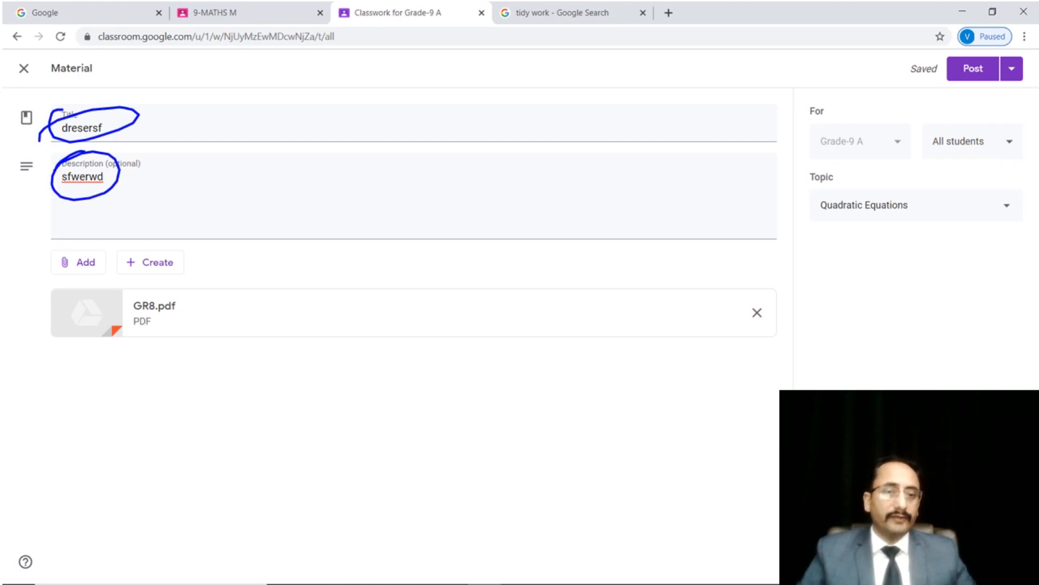
drag(46, 306, 104, 297)
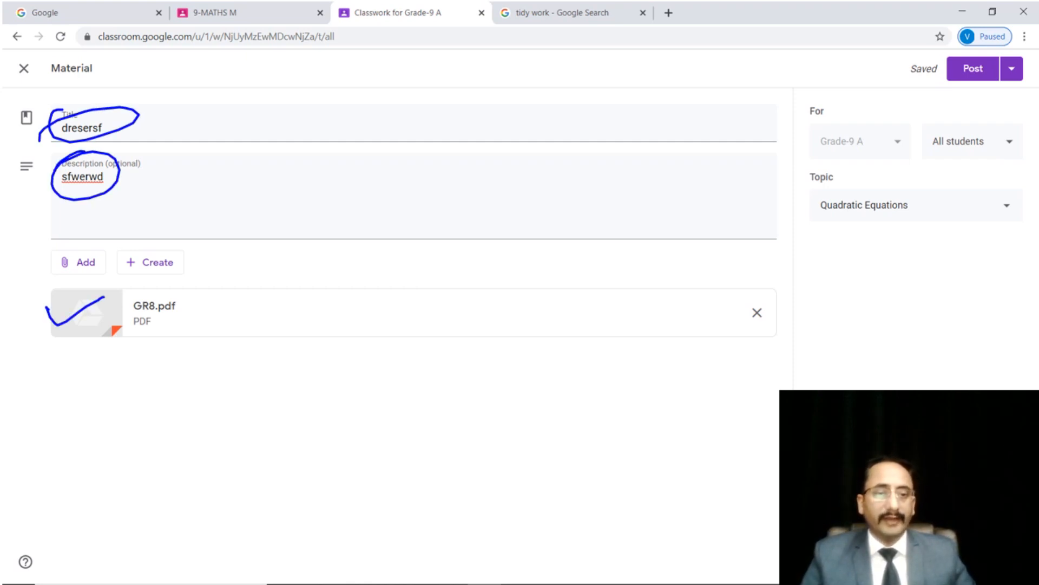
drag(817, 152, 981, 150)
drag(821, 219, 906, 218)
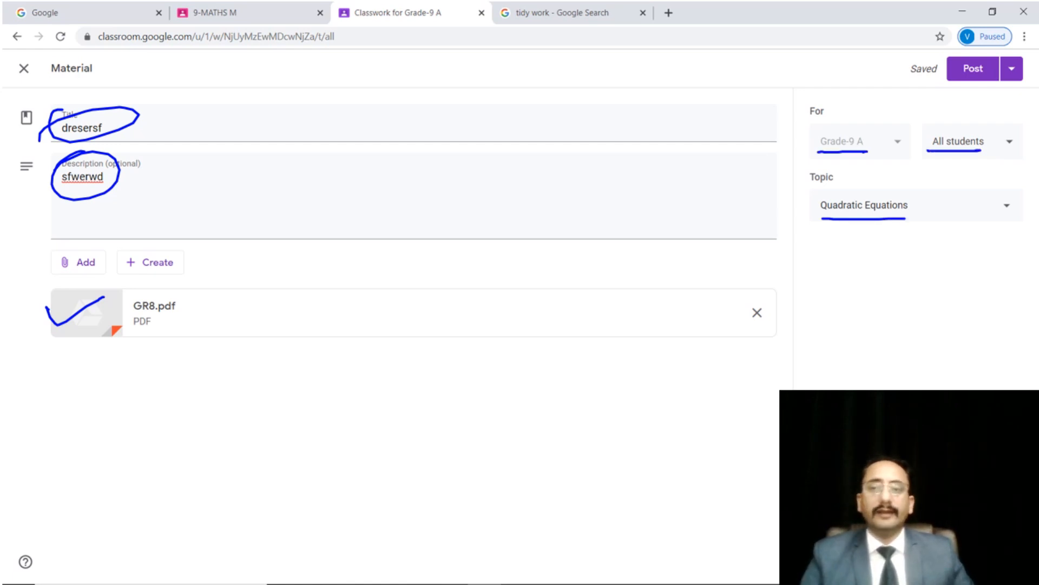
mouse_move(933, 49)
mouse_down()
mouse_move(912, 92)
mouse_move(901, 55)
mouse_up()
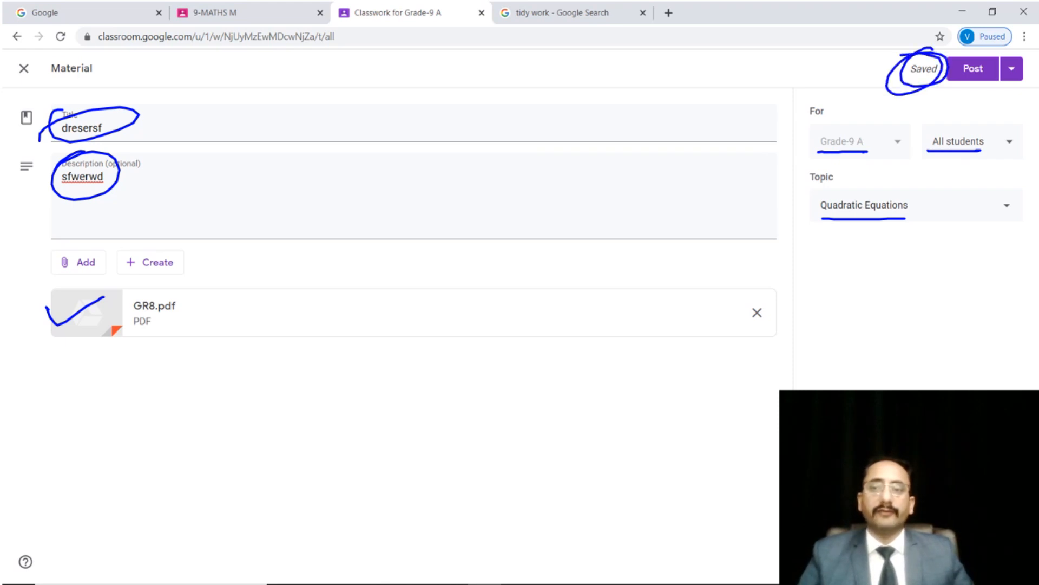
key(Right)
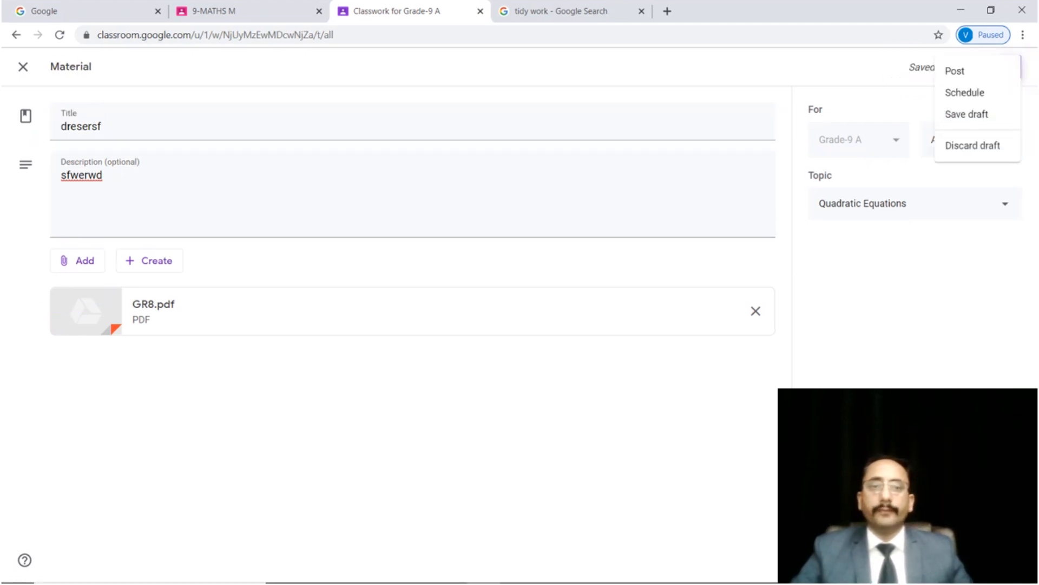
drag(902, 74, 940, 73)
drag(890, 114, 940, 113)
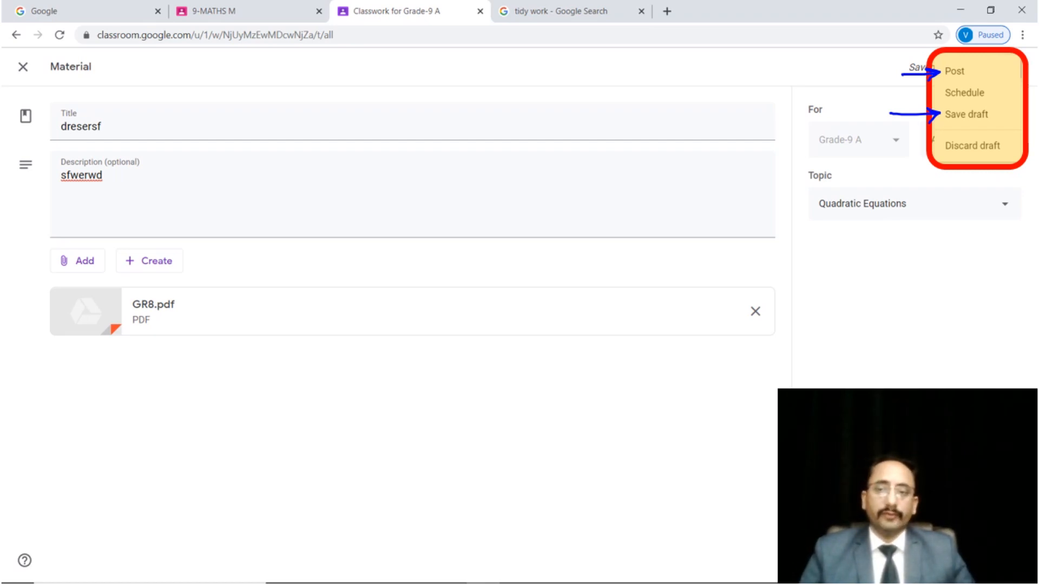
mouse_move(904, 149)
mouse_down()
mouse_move(945, 147)
mouse_move(937, 161)
mouse_up()
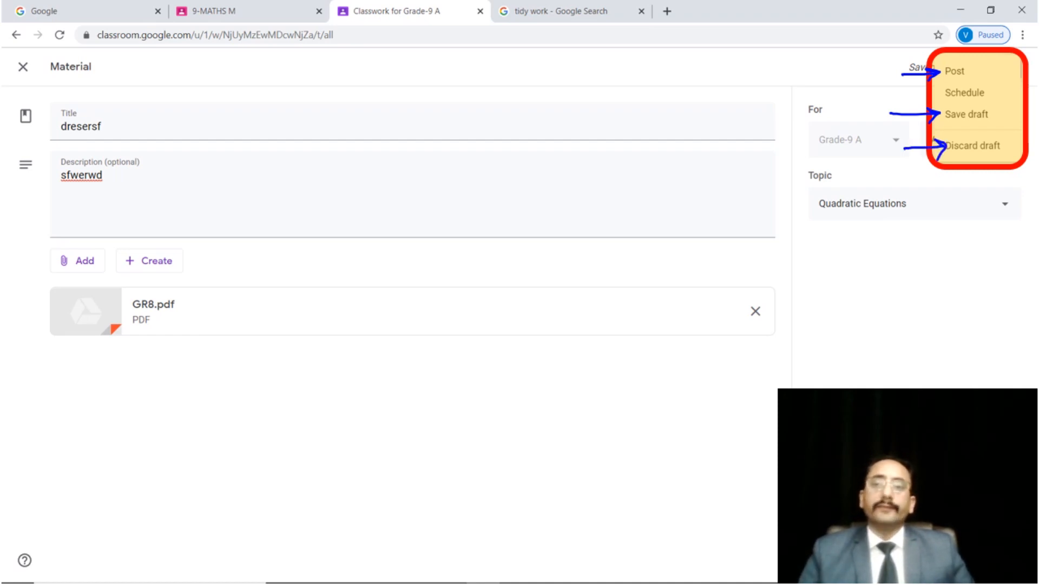
mouse_move(944, 102)
mouse_down()
mouse_move(986, 100)
mouse_move(937, 106)
mouse_up()
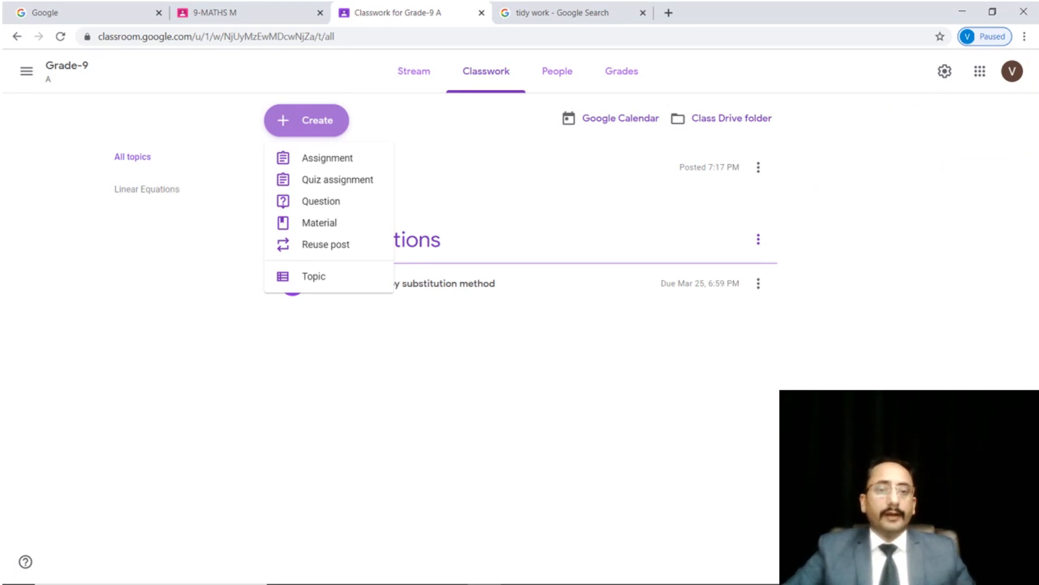
Step: Mark the Create options, then on the Question form slide tick the question, instructions, attachment, class and All students fields in blue ink
drag(268, 230, 277, 229)
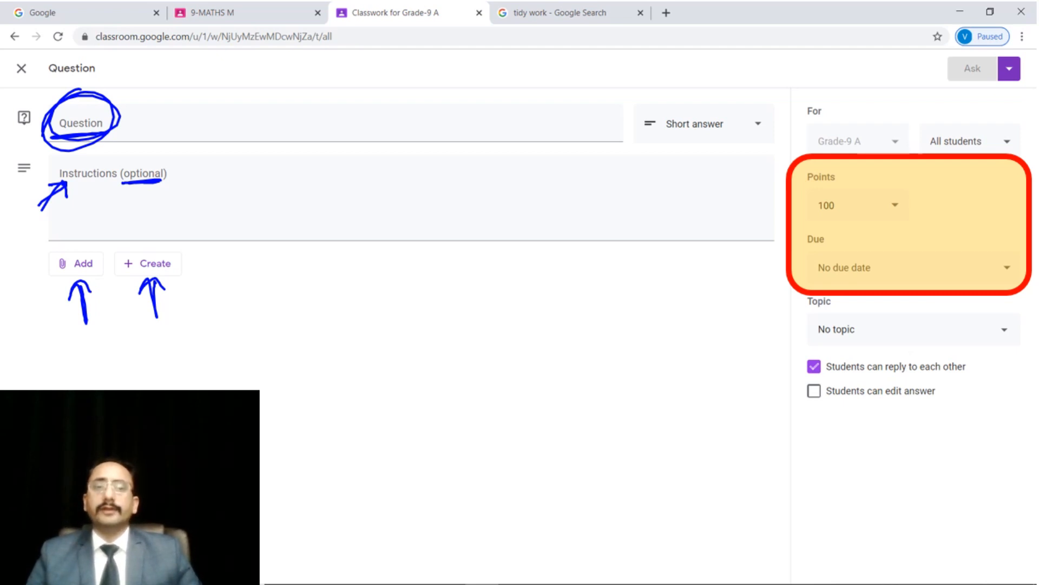
drag(192, 128, 227, 116)
drag(198, 181, 231, 167)
drag(202, 259, 227, 248)
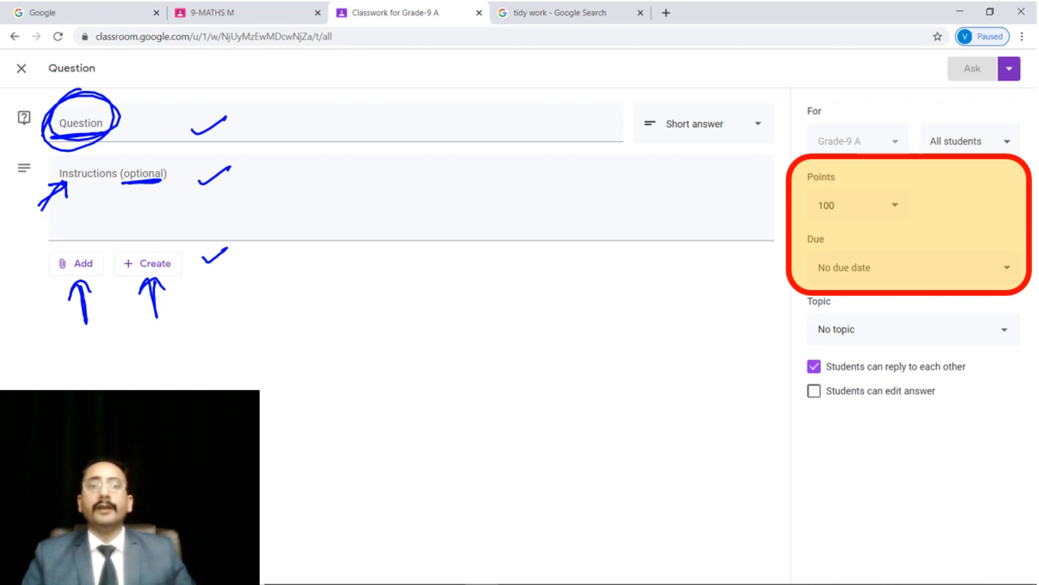
drag(775, 126, 857, 114)
drag(919, 124, 972, 110)
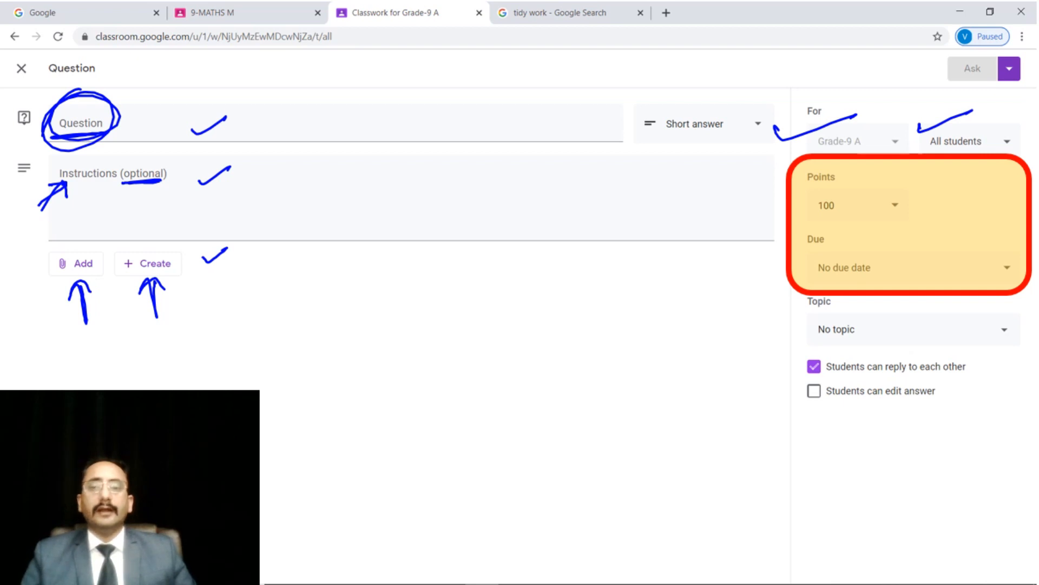
Step: Circle the points value and No due date, draw red arrows to the question and points fields, write 10 beside the points, and tick Question
mouse_move(806, 209)
mouse_down()
mouse_move(850, 192)
mouse_move(796, 215)
mouse_up()
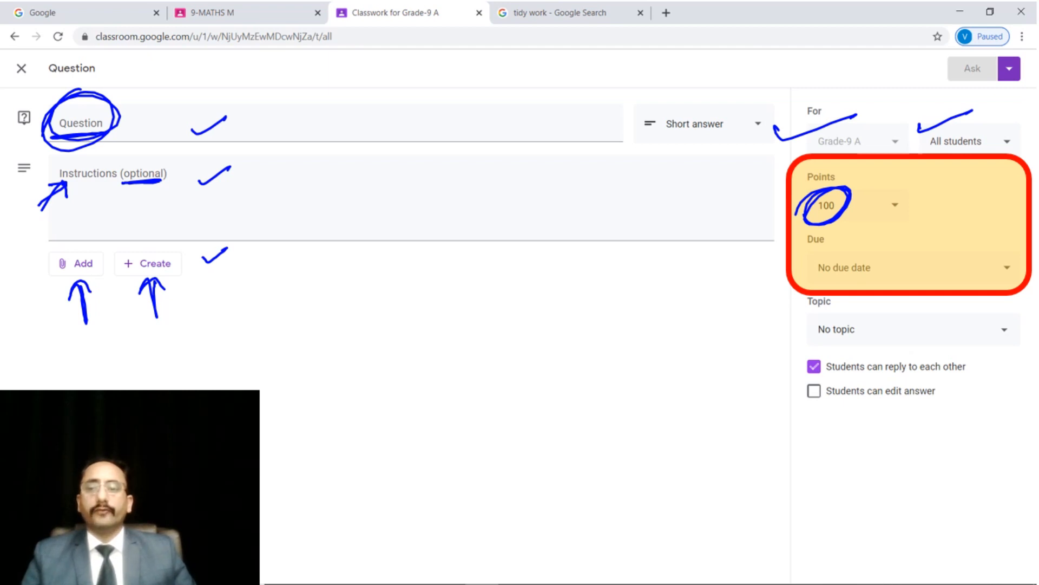
mouse_move(549, 119)
mouse_down()
mouse_move(472, 120)
mouse_move(493, 137)
mouse_up()
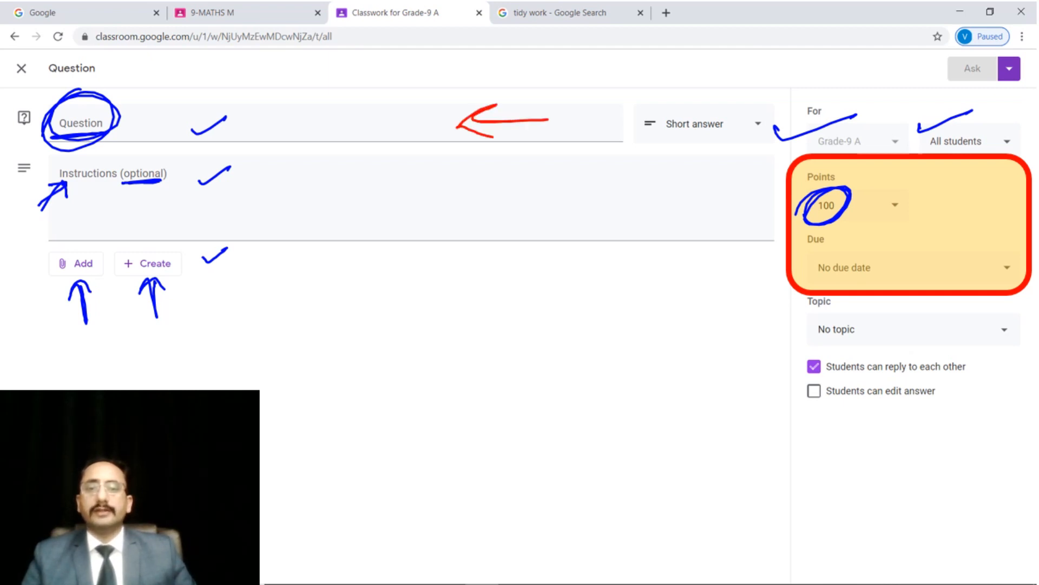
mouse_move(747, 203)
mouse_down()
mouse_move(808, 201)
mouse_move(794, 223)
mouse_up()
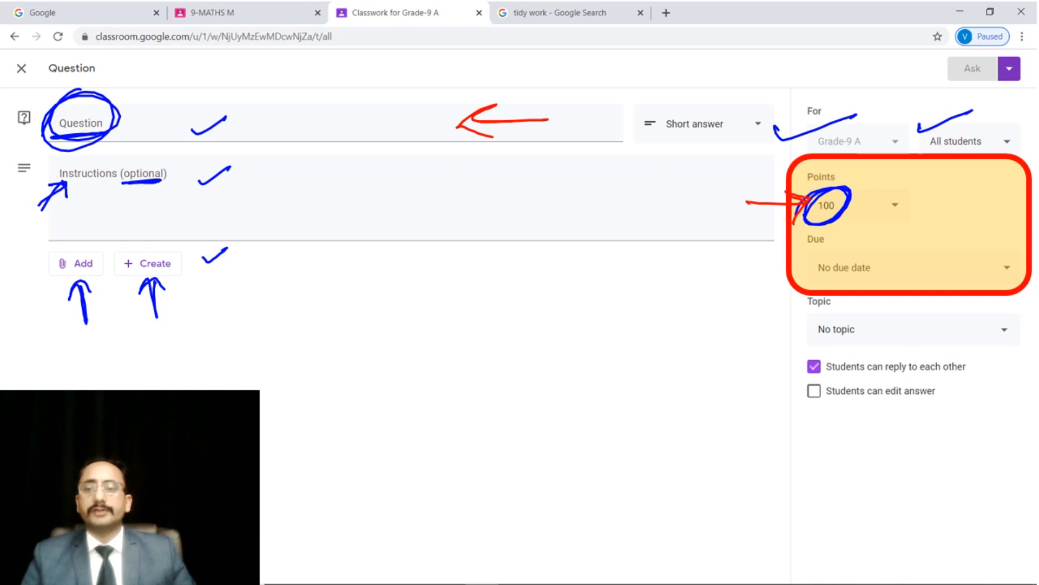
mouse_move(836, 213)
mouse_down()
mouse_move(813, 216)
mouse_move(863, 216)
mouse_up()
mouse_move(878, 201)
mouse_down()
mouse_move(877, 212)
mouse_move(886, 200)
mouse_up()
mouse_move(825, 243)
mouse_down()
mouse_move(837, 289)
mouse_move(840, 242)
mouse_up()
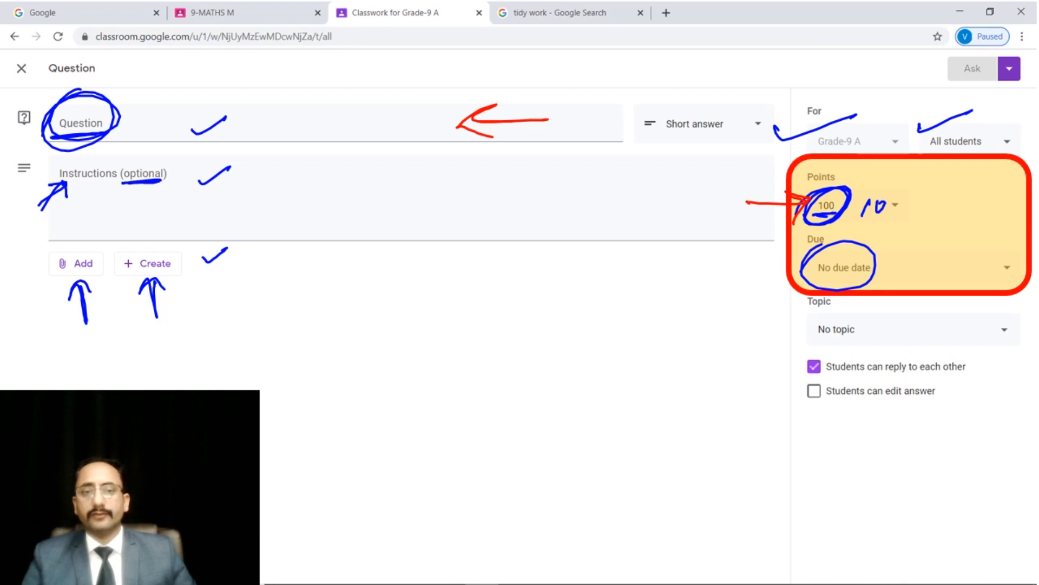
drag(148, 123, 154, 112)
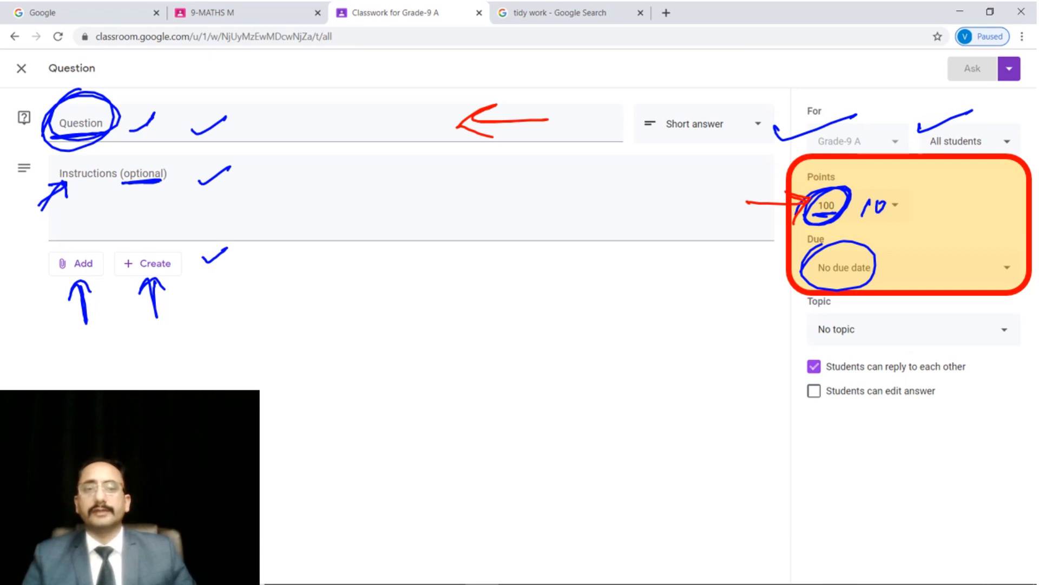
Step: Advance the Question form slides, marking the Short answer type and underlining Students can edit answer with an arrow beneath it
key(Right)
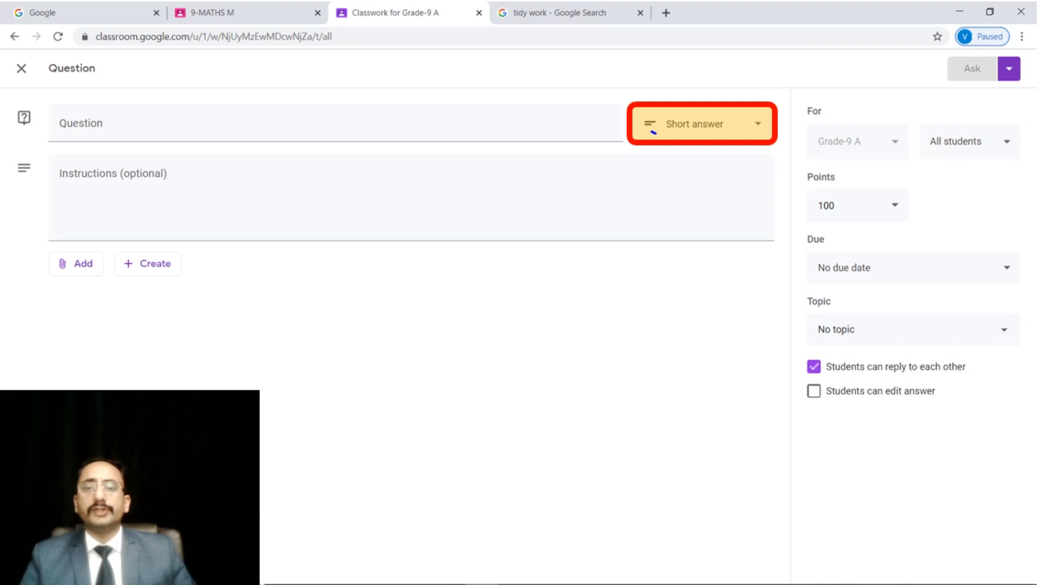
drag(614, 117, 673, 97)
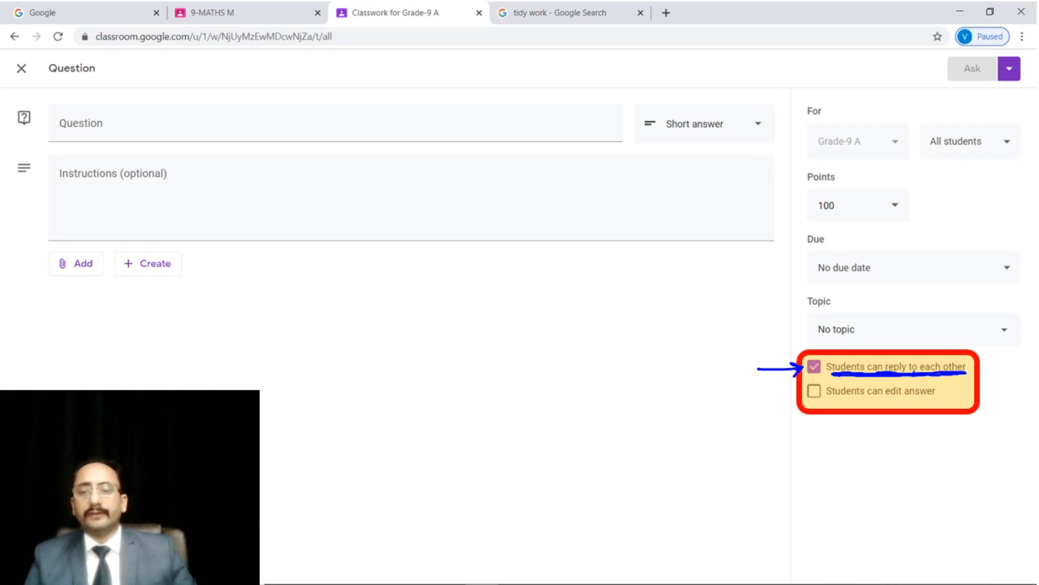
mouse_move(892, 437)
mouse_down()
mouse_move(896, 404)
mouse_move(905, 410)
mouse_move(888, 402)
mouse_move(922, 400)
mouse_up()
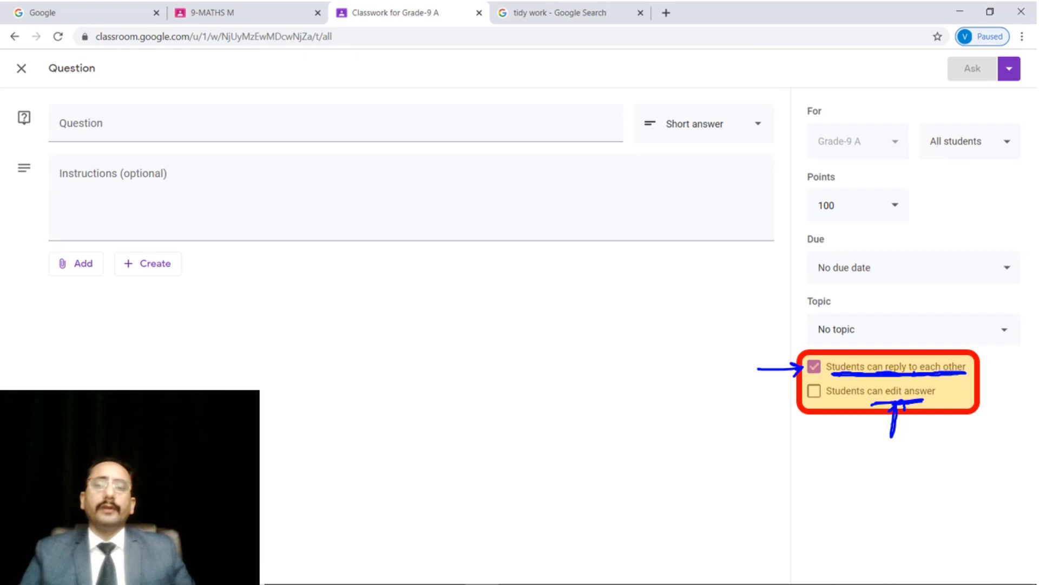
Step: Add ink marks by the question, instructions, attachment, points and topic fields and the Ask control to recap the Question form
drag(176, 136, 223, 132)
drag(183, 199, 192, 200)
drag(193, 235, 196, 238)
drag(122, 300, 127, 298)
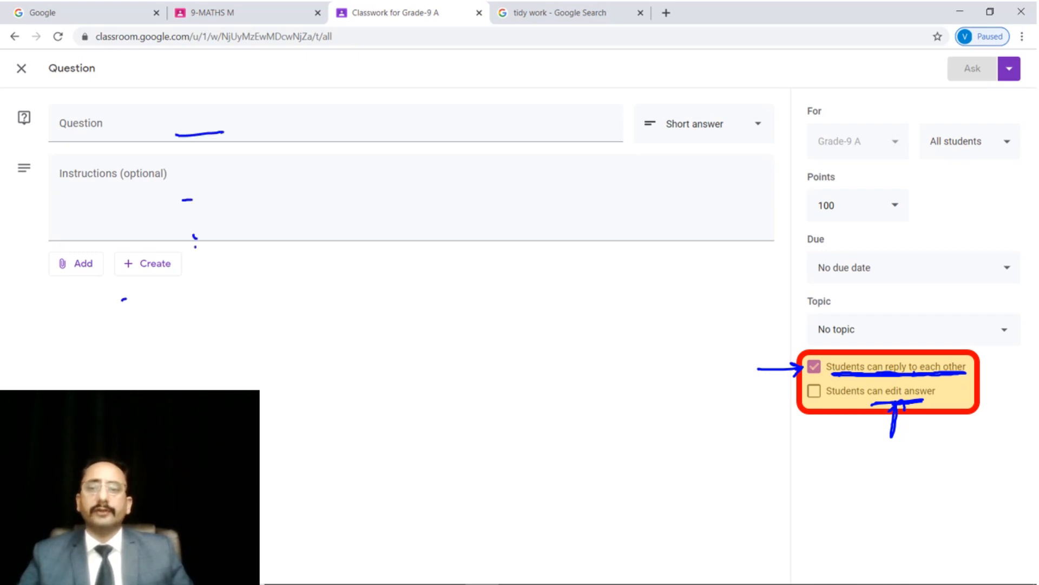
drag(825, 211, 821, 215)
drag(796, 292, 793, 301)
mouse_move(944, 70)
mouse_down()
mouse_move(1007, 133)
mouse_move(915, 114)
mouse_move(1018, 81)
mouse_move(939, 64)
mouse_up()
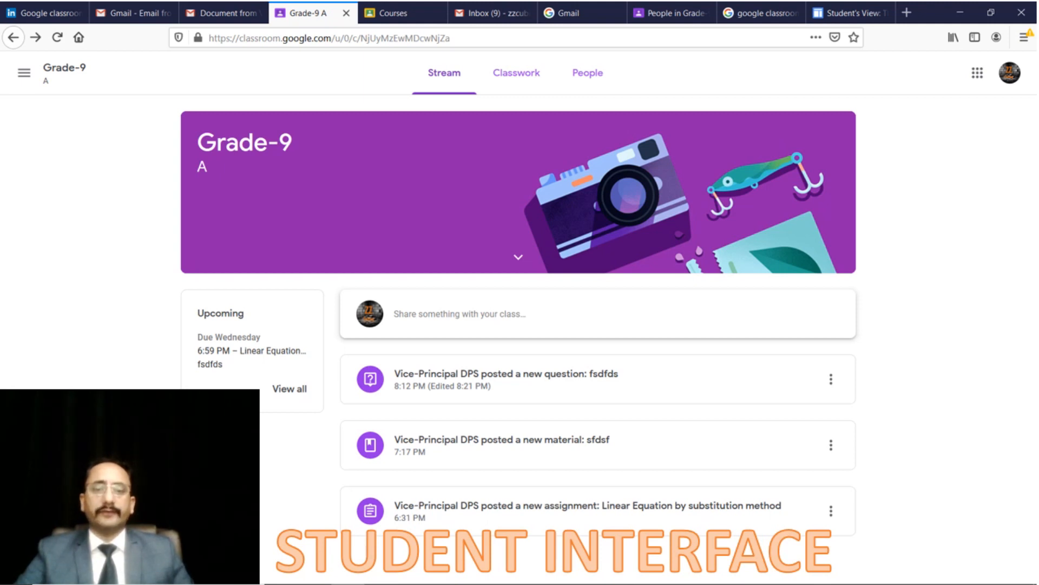
Step: Mark the new question post in the student's stream, then the question title and details on the student interface slide
mouse_move(524, 388)
mouse_down()
mouse_move(569, 385)
mouse_move(525, 388)
mouse_up()
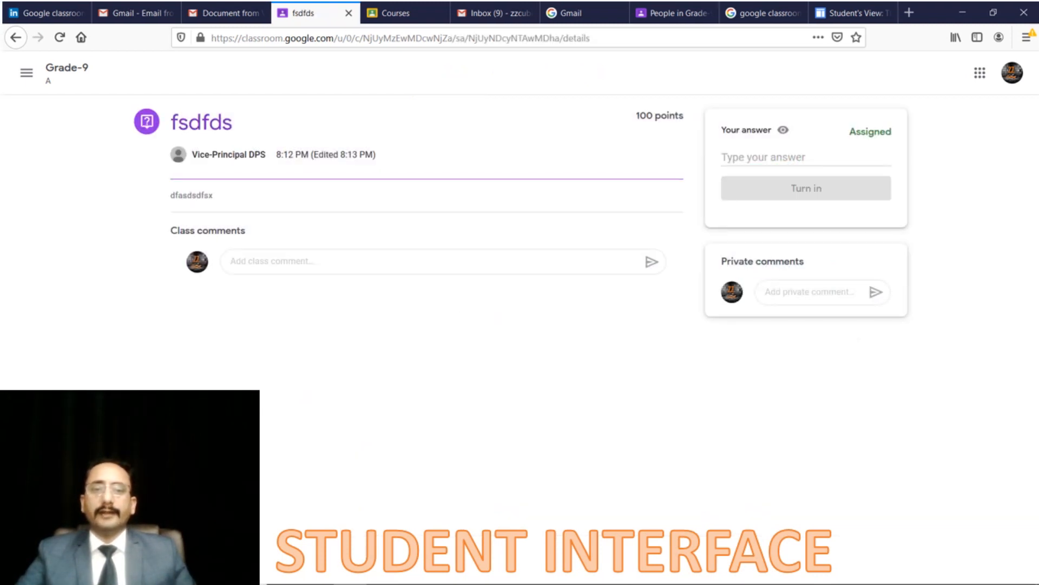
mouse_move(157, 134)
mouse_down()
mouse_move(177, 137)
mouse_move(161, 107)
mouse_move(235, 110)
mouse_move(180, 153)
mouse_move(263, 163)
mouse_up()
mouse_move(174, 178)
mouse_down()
mouse_move(217, 168)
mouse_move(150, 226)
mouse_up()
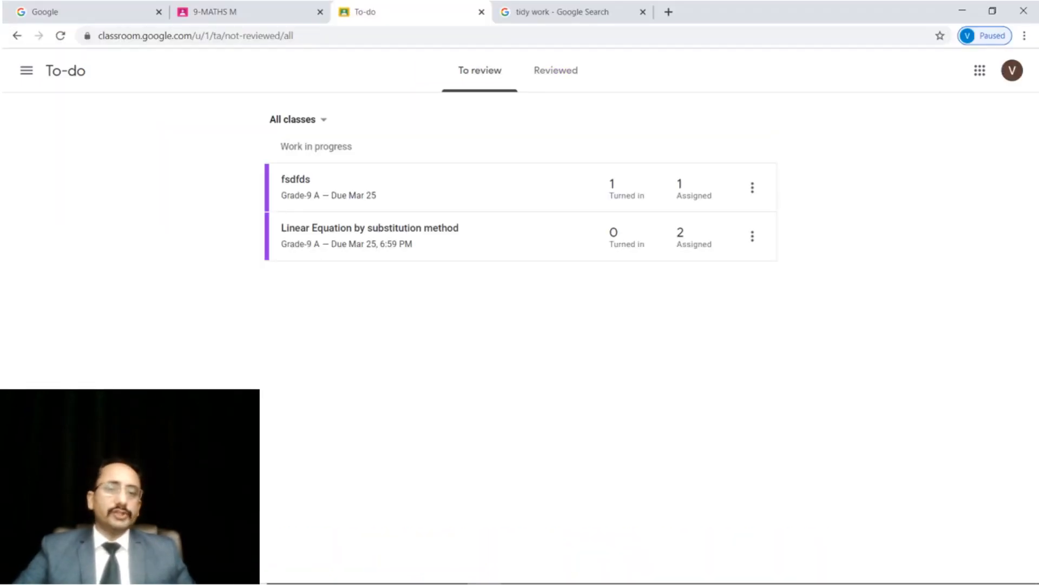
Step: On the To-do slide, circle the To-do heading, draw arrows to To review and Reviewed, and circle the fsdfds question's Assigned count
mouse_move(69, 46)
mouse_down()
mouse_move(68, 117)
mouse_move(65, 49)
mouse_move(36, 93)
mouse_up()
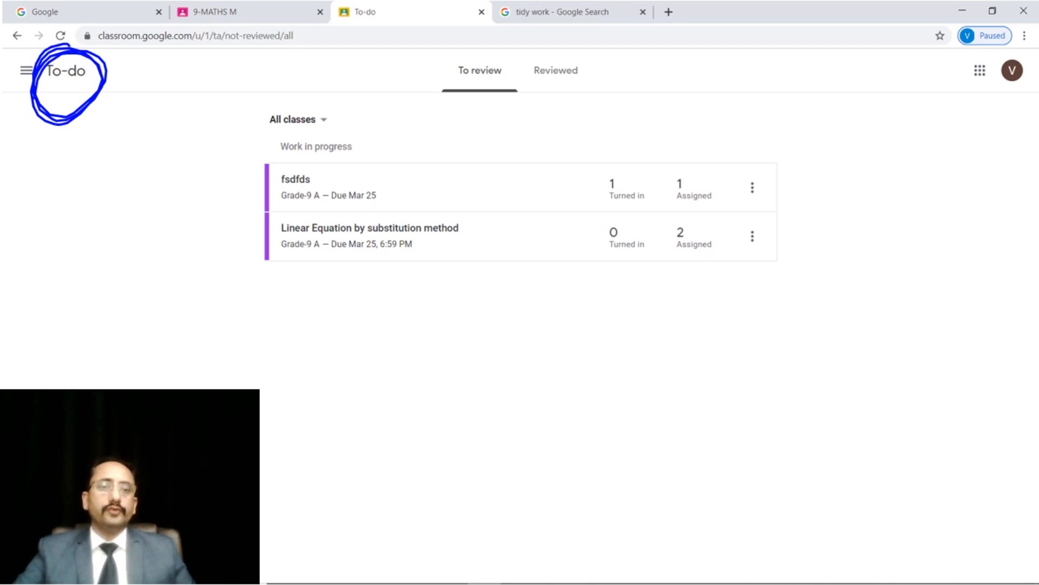
mouse_move(401, 64)
mouse_down()
mouse_move(458, 49)
mouse_move(469, 59)
mouse_move(560, 47)
mouse_up()
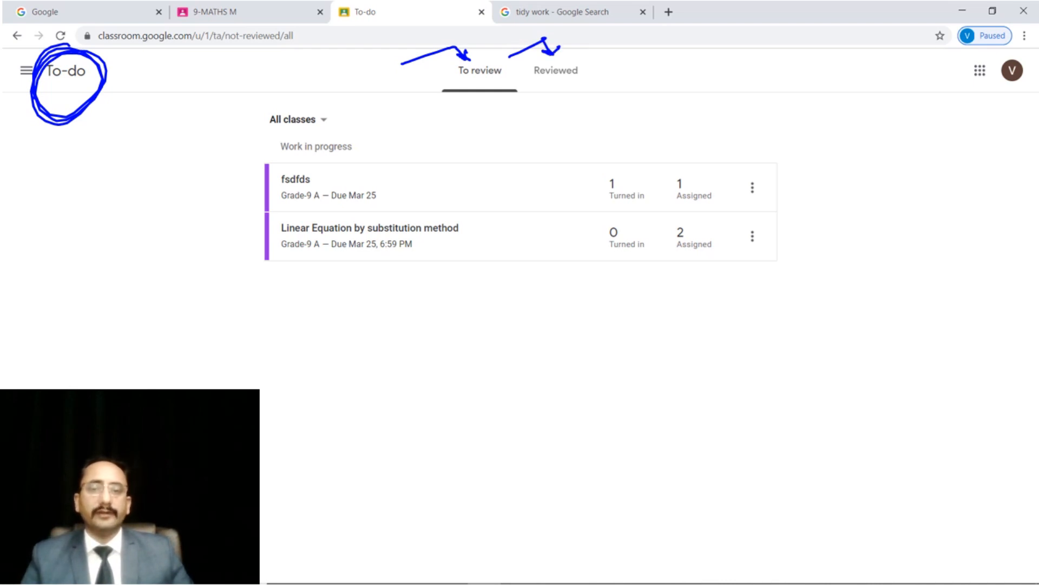
mouse_move(688, 153)
mouse_down()
mouse_move(689, 214)
mouse_move(622, 187)
mouse_up()
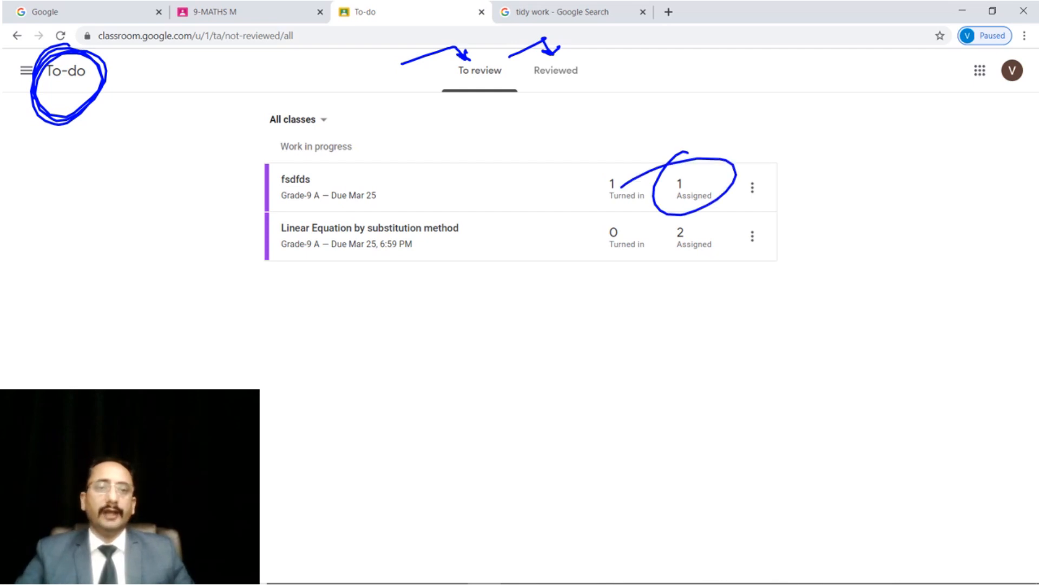
Step: Draw an arrow to the fsdfds question's Assigned count, and write crossed-out 2 and 0 above the Assigned and Turned in counts
drag(688, 113, 686, 157)
drag(701, 147, 688, 157)
mouse_move(707, 123)
mouse_down()
mouse_move(705, 142)
mouse_move(721, 141)
mouse_up()
mouse_move(728, 106)
mouse_down()
mouse_move(698, 146)
mouse_move(727, 150)
mouse_up()
mouse_move(614, 114)
mouse_down()
mouse_move(607, 148)
mouse_move(640, 148)
mouse_up()
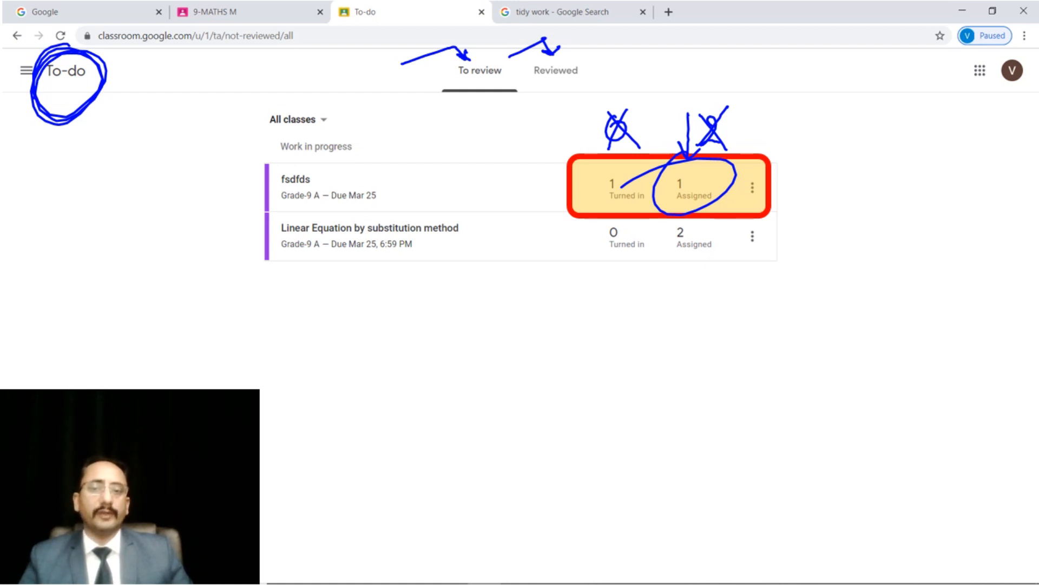
Step: Tick and underline the Turned in count, then advance the presentation to the Student answers slide
drag(578, 179, 615, 166)
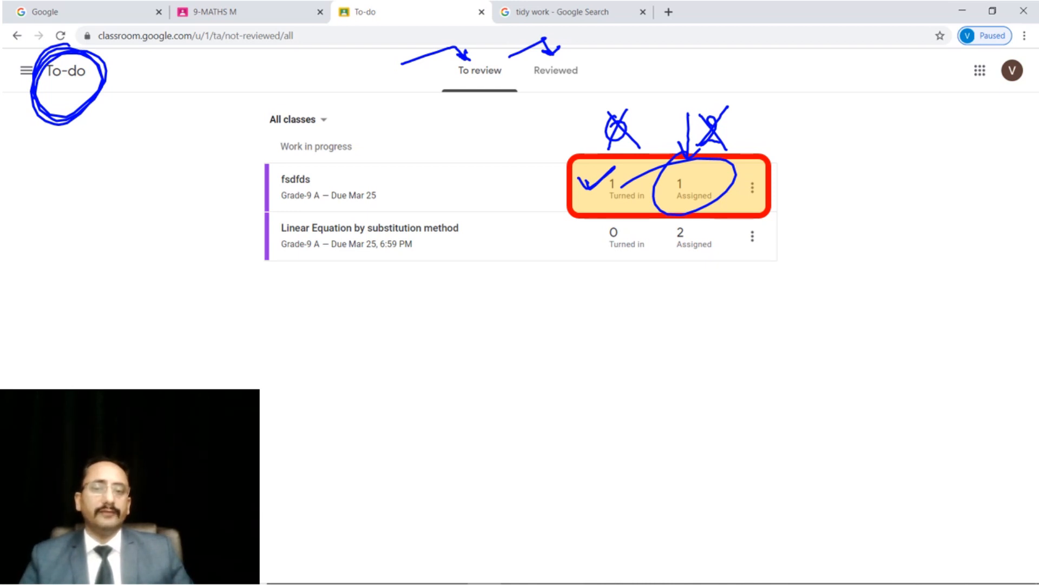
drag(602, 206, 628, 207)
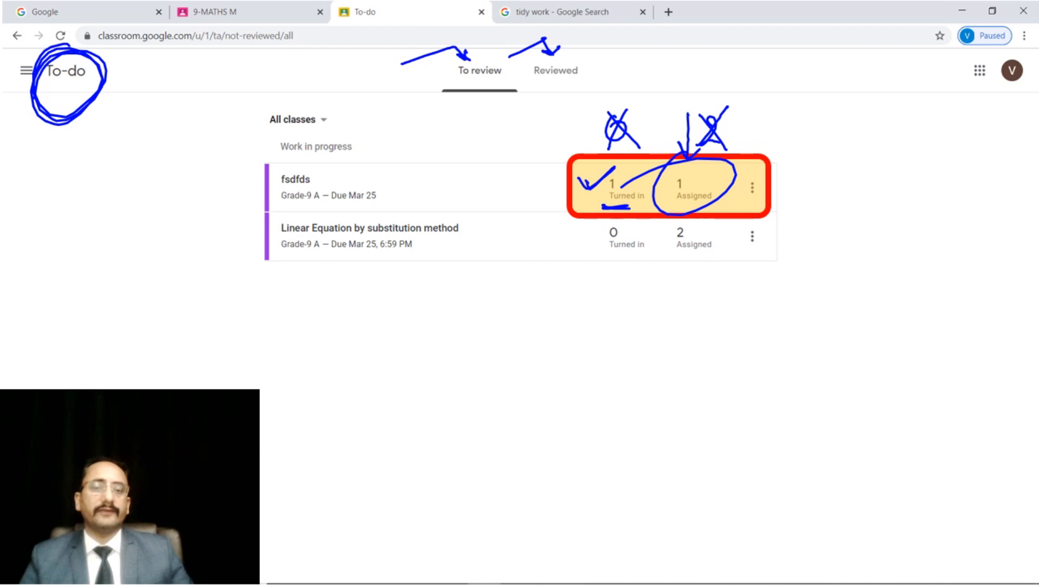
click(522, 133)
key(Right)
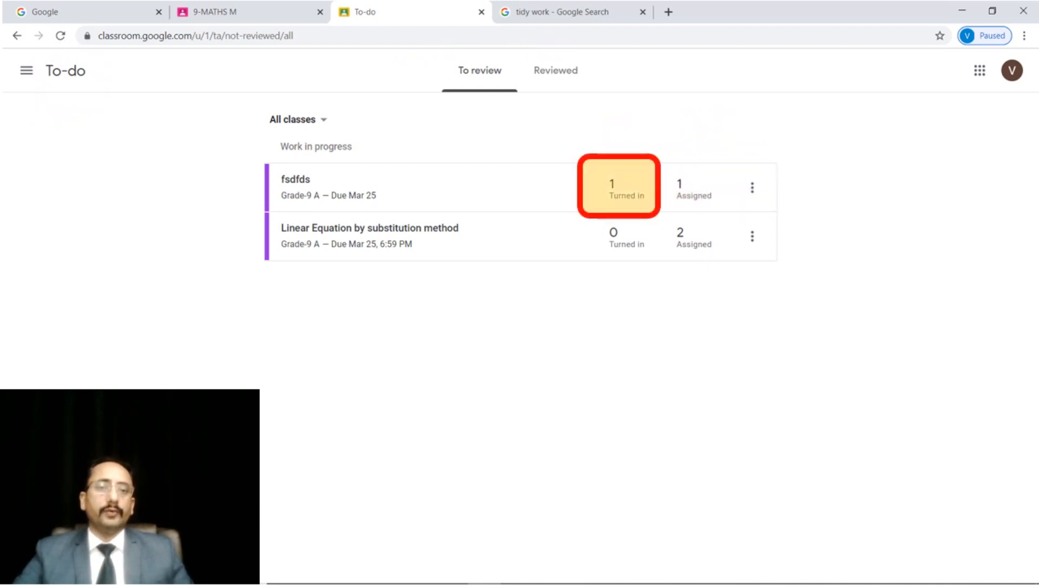
key(Right)
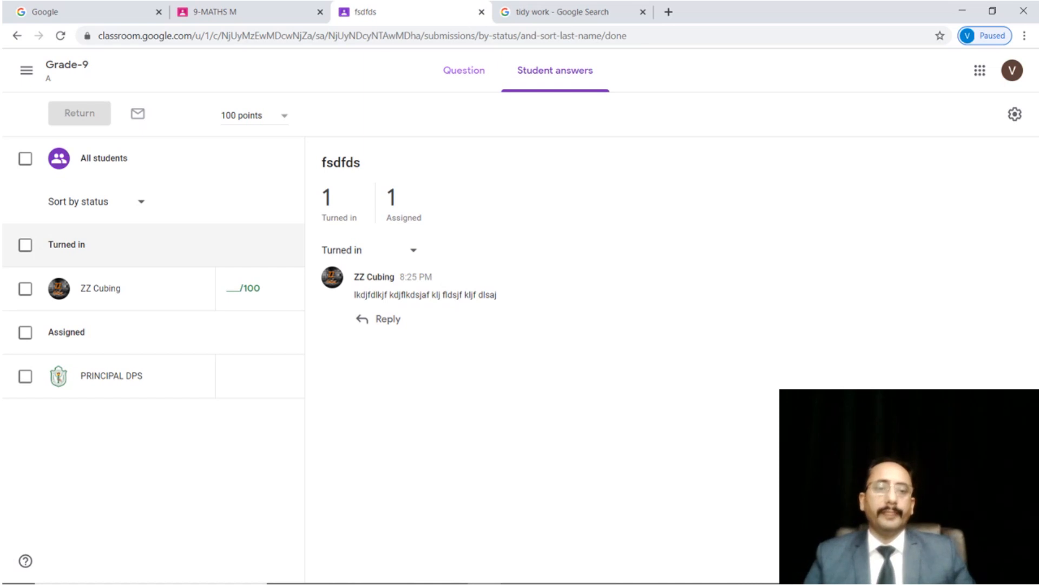
Step: Circle and underline the student's entry under Turned in and circle the grade field on the Student answers slide
mouse_move(45, 262)
mouse_down()
mouse_move(37, 313)
mouse_move(85, 345)
mouse_up()
drag(73, 307, 109, 304)
mouse_move(219, 257)
mouse_down()
mouse_move(240, 244)
mouse_move(193, 275)
mouse_up()
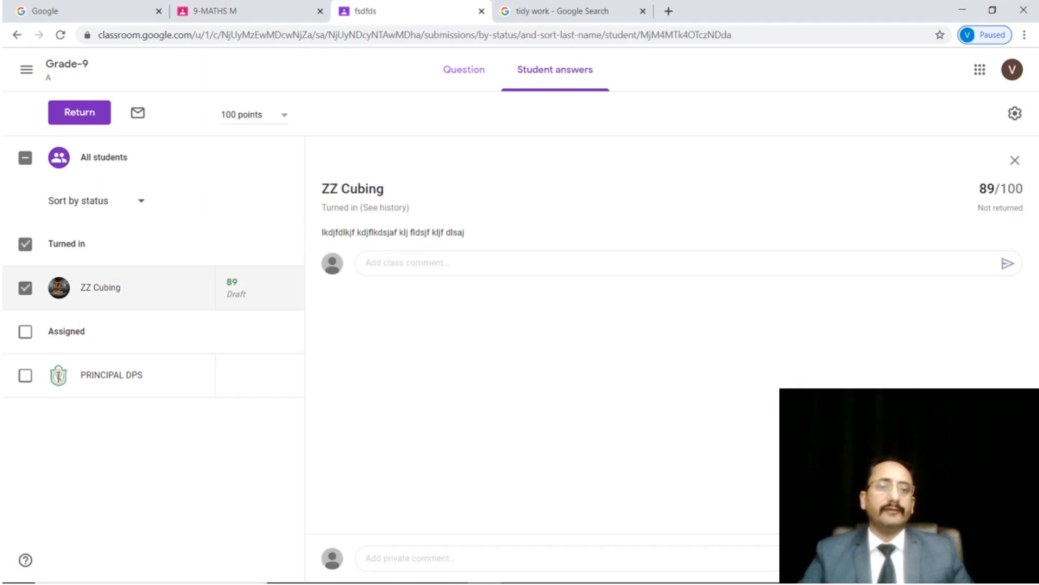
Step: Mark the draft grade, class comment box and send control, draw an arrow to Return, and underline Not returned beneath the grade
drag(217, 319, 242, 308)
drag(376, 277, 481, 270)
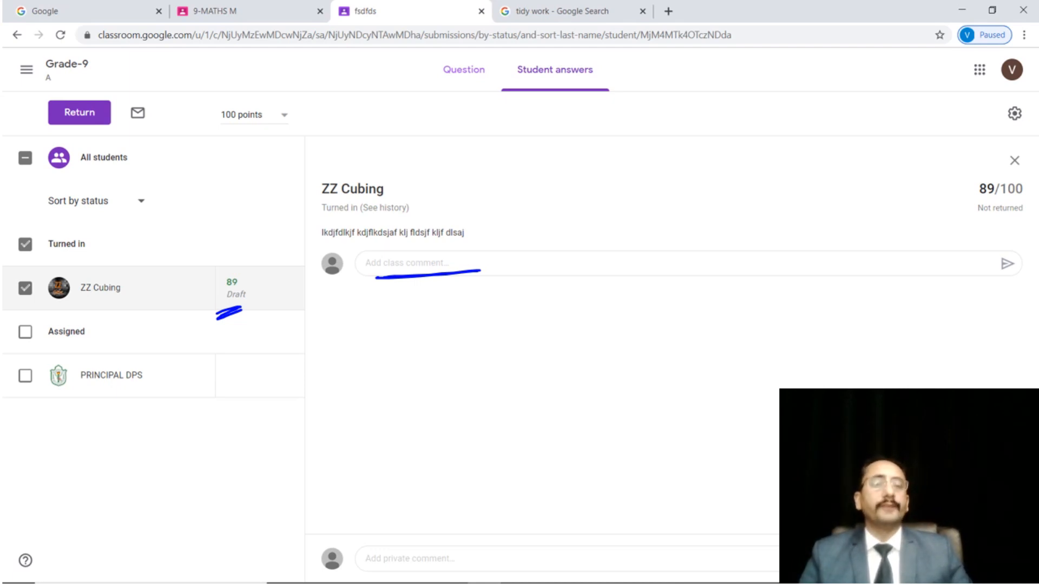
mouse_move(1012, 237)
mouse_down()
mouse_move(980, 291)
mouse_move(953, 245)
mouse_up()
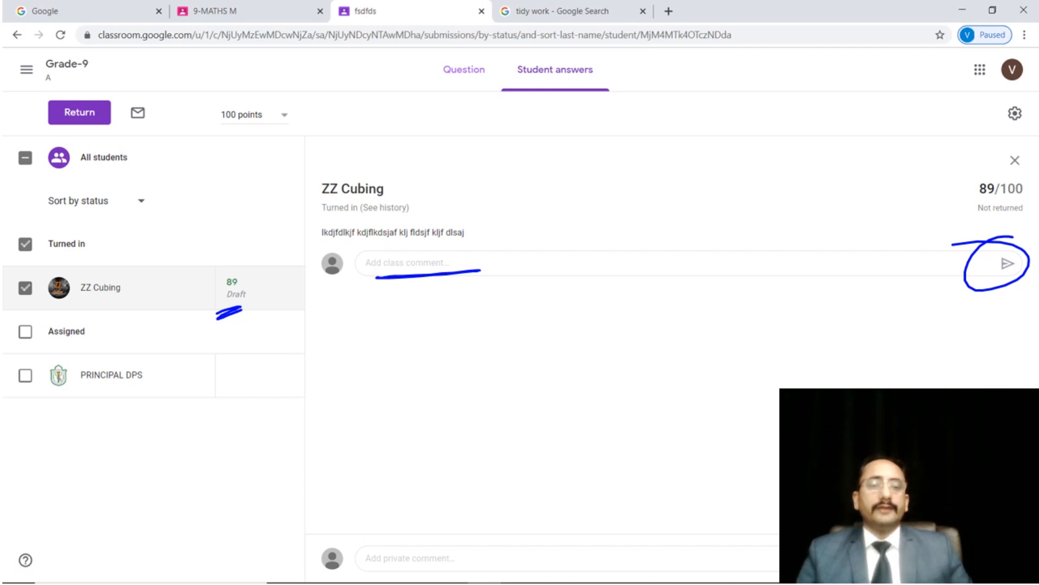
mouse_move(243, 282)
mouse_down()
mouse_move(262, 305)
mouse_move(237, 317)
mouse_move(212, 308)
mouse_up()
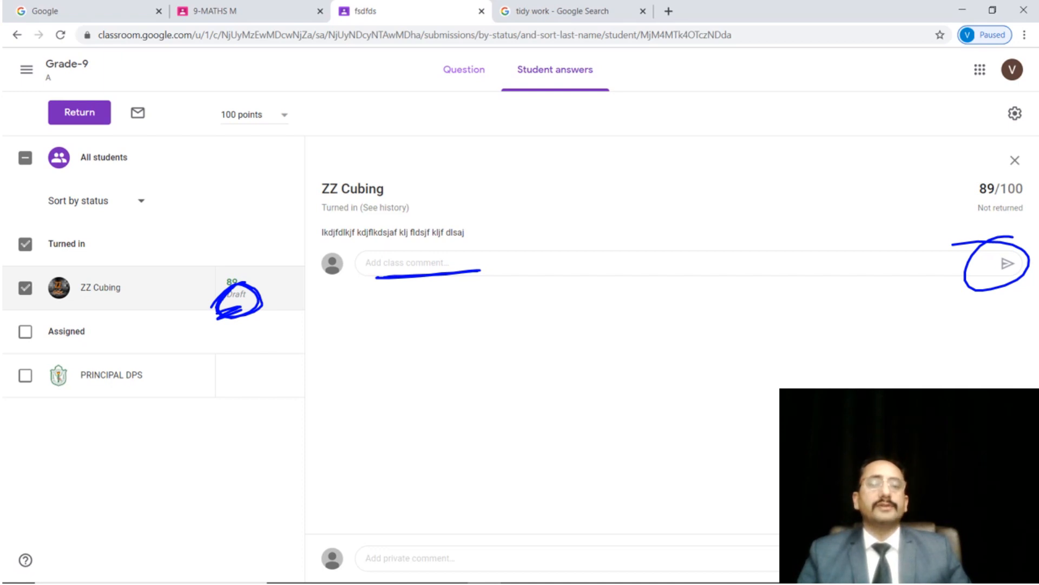
mouse_move(77, 123)
mouse_down()
mouse_move(79, 151)
mouse_move(54, 162)
mouse_move(97, 139)
mouse_up()
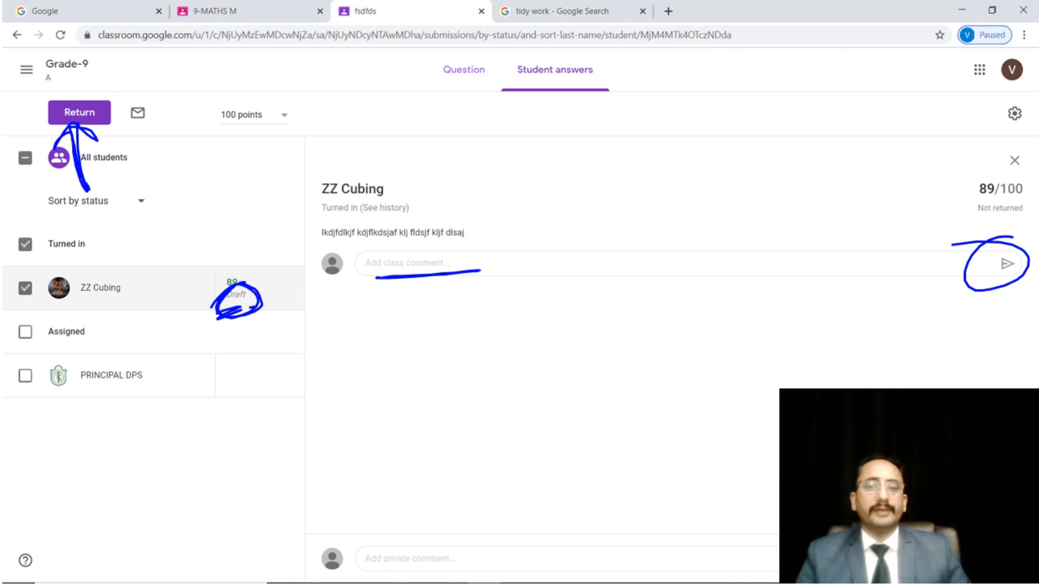
mouse_move(974, 218)
mouse_down()
mouse_move(1021, 218)
mouse_move(967, 219)
mouse_up()
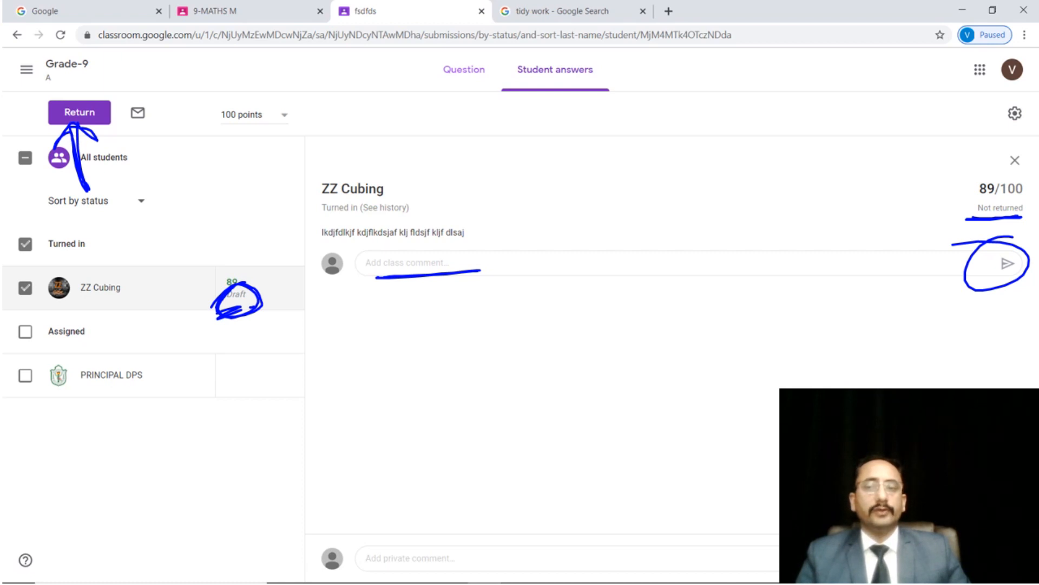
mouse_move(991, 168)
mouse_down()
mouse_move(969, 204)
mouse_move(1000, 168)
mouse_up()
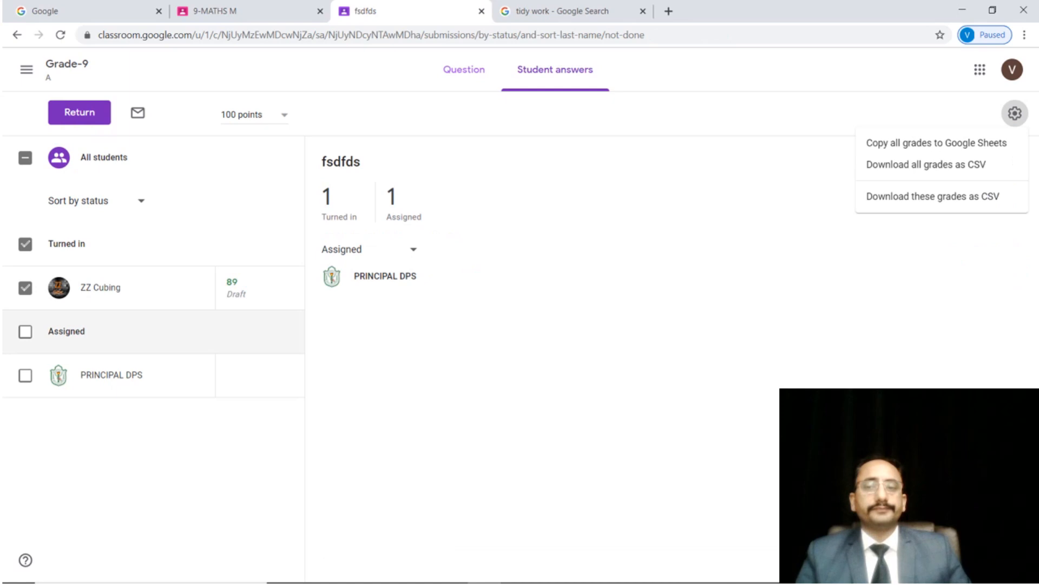
Step: Circle the settings gear, bracket the grade export options and student list, and underline the Google Sheets and CSV options
mouse_move(1020, 100)
mouse_down()
mouse_move(988, 124)
mouse_move(1000, 102)
mouse_up()
mouse_move(855, 125)
mouse_down()
mouse_move(827, 165)
mouse_move(849, 208)
mouse_up()
mouse_move(256, 252)
mouse_down()
mouse_move(285, 430)
mouse_move(256, 544)
mouse_up()
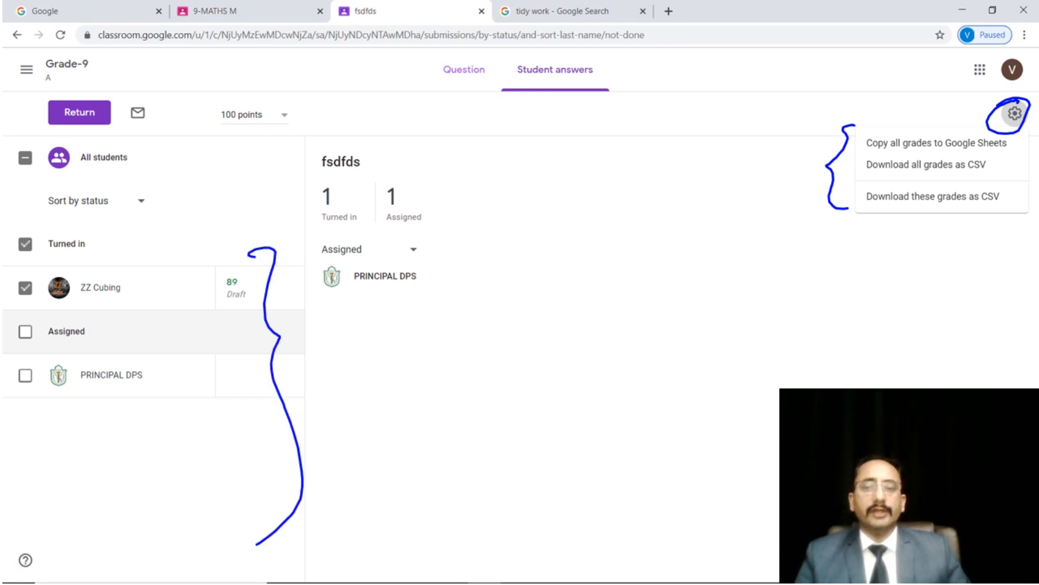
mouse_move(906, 175)
mouse_down()
mouse_move(978, 176)
mouse_move(1001, 153)
mouse_up()
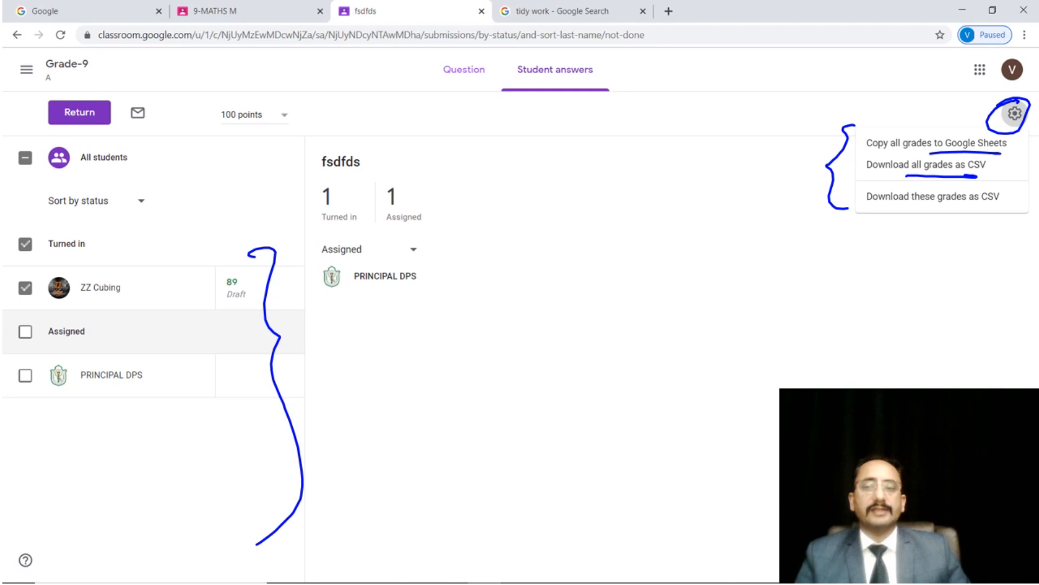
drag(927, 208, 987, 205)
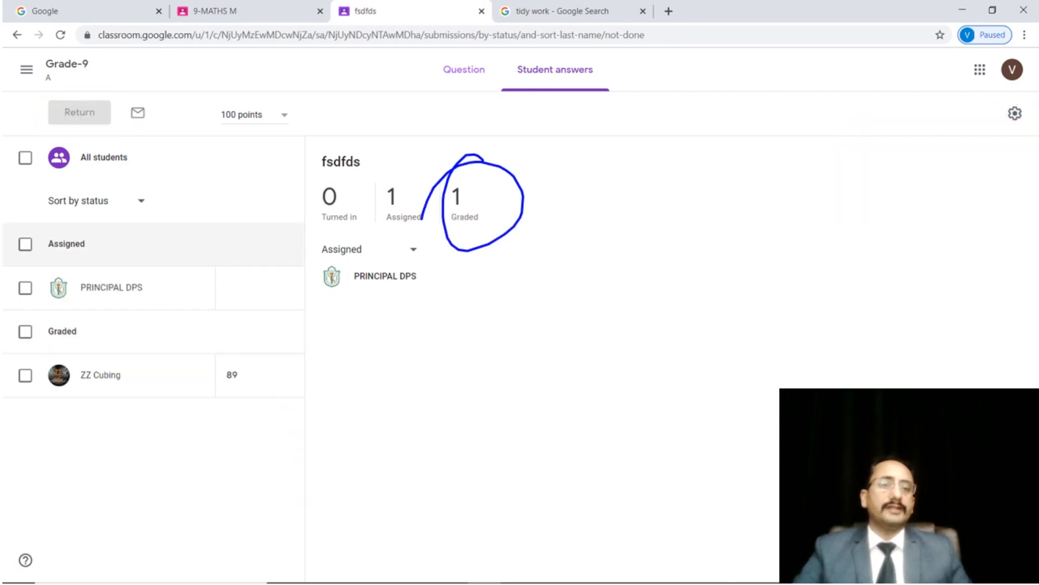
Step: Underline the Graded count and point an arrow at it, mark the Turned in count with a cross, and underline Turned in and Assigned
drag(451, 232, 480, 228)
drag(344, 180, 356, 193)
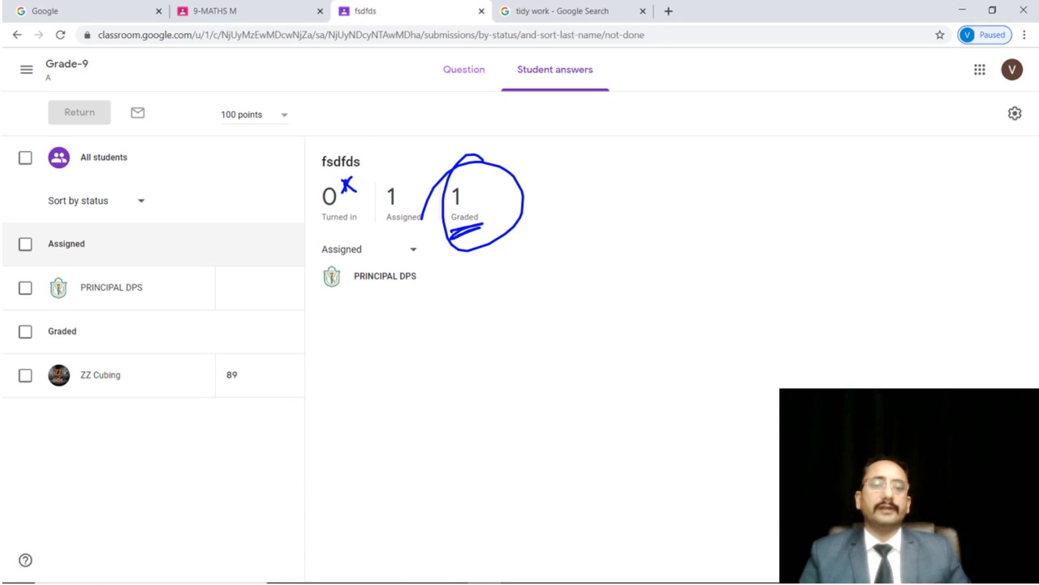
drag(448, 126, 453, 170)
drag(440, 156, 451, 169)
drag(320, 228, 412, 224)
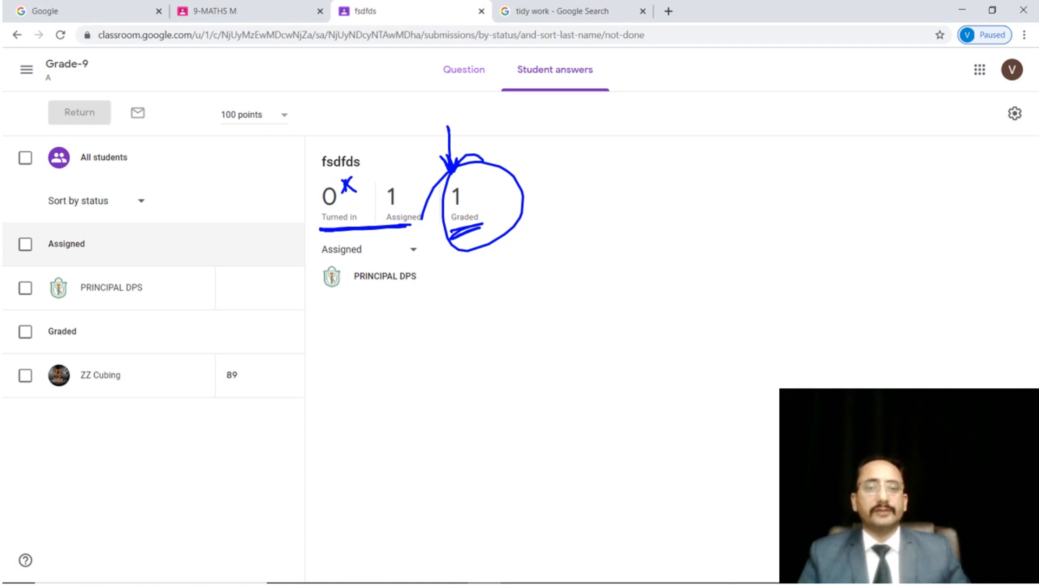
Step: Mark the graded student's score, bracket the assignment columns on the Grades slide, and draw a curly brace beside the student list
mouse_move(244, 349)
mouse_down()
mouse_move(222, 397)
mouse_move(202, 368)
mouse_move(251, 393)
mouse_move(224, 399)
mouse_move(240, 398)
mouse_up()
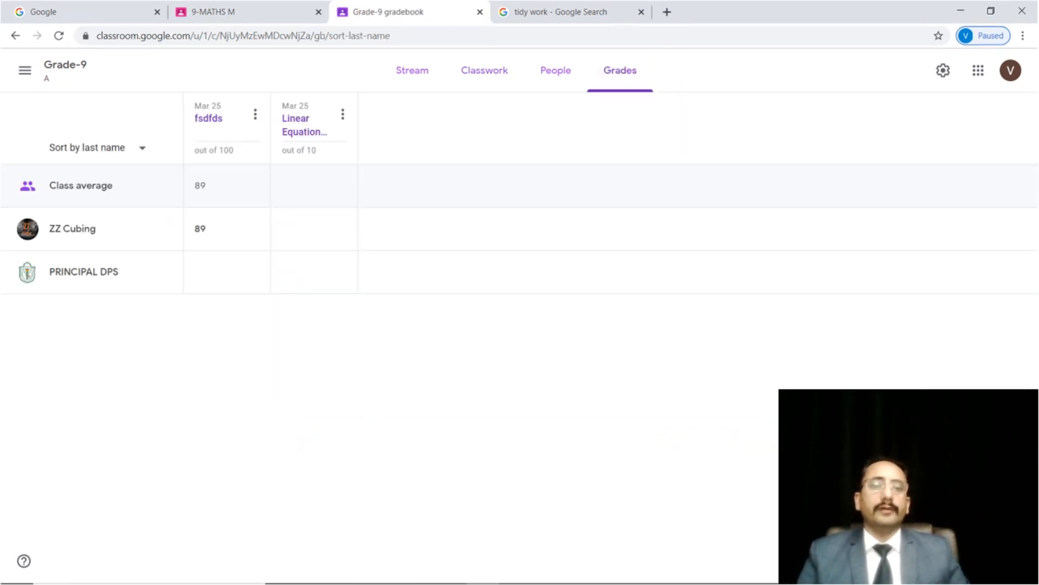
mouse_move(169, 130)
mouse_down()
mouse_move(230, 92)
mouse_move(355, 93)
mouse_move(370, 133)
mouse_up()
mouse_move(44, 274)
mouse_down()
mouse_move(19, 313)
mouse_move(38, 387)
mouse_up()
mouse_move(17, 196)
mouse_down()
mouse_move(21, 314)
mouse_move(42, 421)
mouse_move(104, 503)
mouse_up()
mouse_move(169, 130)
mouse_down()
mouse_move(198, 99)
mouse_move(388, 136)
mouse_up()
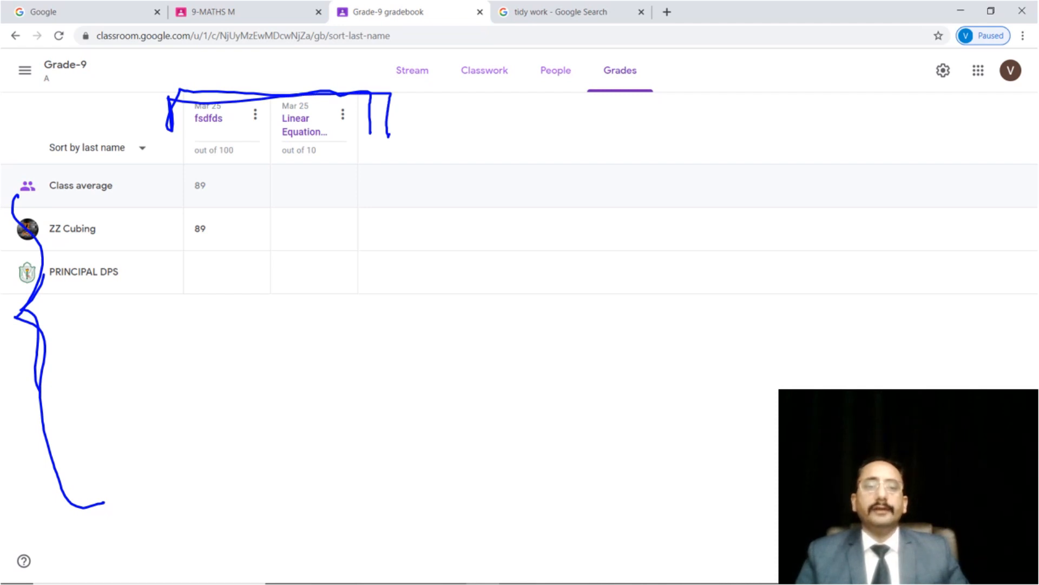
Step: Circle the students' grade areas beneath both assignments, and underline the fsdfds and Linear Equation assignment titles
drag(205, 208, 187, 220)
mouse_move(302, 207)
mouse_down()
mouse_move(299, 238)
mouse_move(271, 215)
mouse_up()
drag(220, 267, 198, 274)
mouse_move(319, 261)
mouse_down()
mouse_move(315, 285)
mouse_move(305, 267)
mouse_up()
mouse_move(198, 134)
mouse_down()
mouse_move(238, 129)
mouse_move(194, 135)
mouse_up()
mouse_move(276, 140)
mouse_down()
mouse_move(323, 137)
mouse_move(282, 143)
mouse_up()
mouse_move(224, 311)
mouse_down()
mouse_move(208, 342)
mouse_move(222, 309)
mouse_up()
mouse_move(304, 323)
mouse_down()
mouse_move(308, 333)
mouse_move(316, 308)
mouse_up()
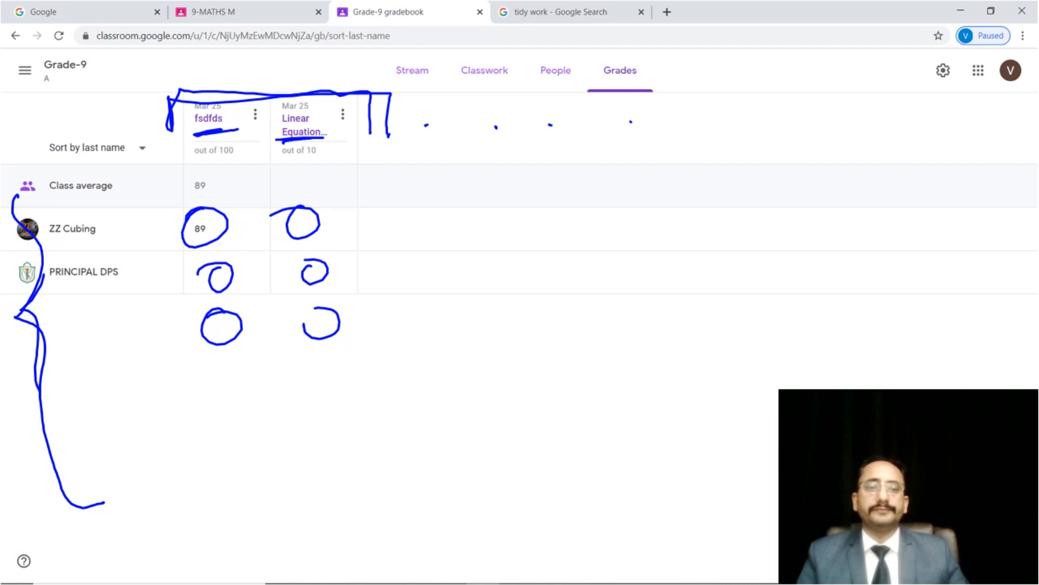
Step: Circle Sort by last name and draw a red box around the class average under fsdfds
mouse_move(33, 155)
mouse_down()
mouse_move(49, 136)
mouse_move(10, 198)
mouse_up()
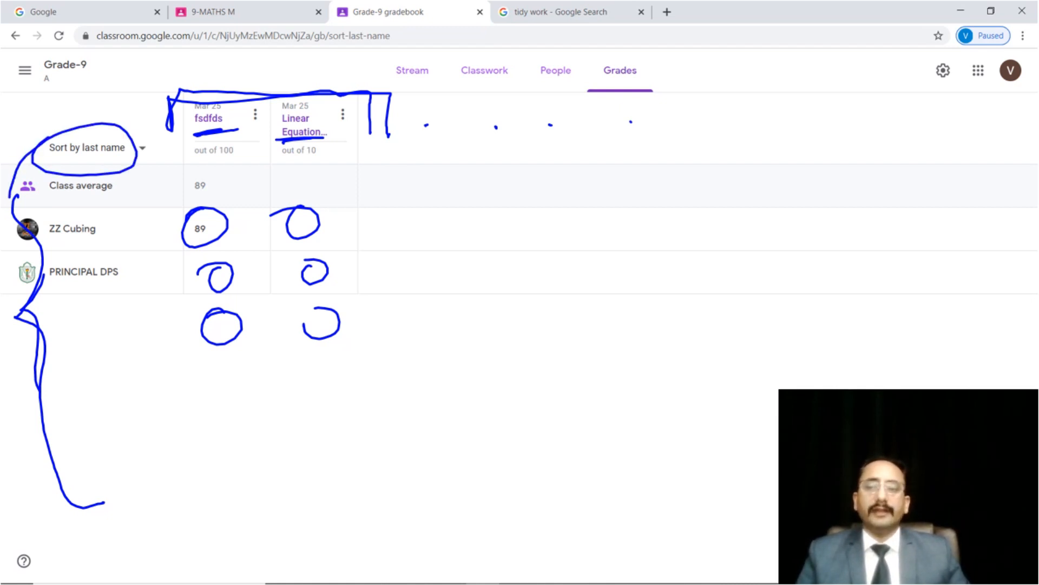
mouse_move(180, 163)
mouse_down()
mouse_move(227, 160)
mouse_move(168, 204)
mouse_move(222, 160)
mouse_up()
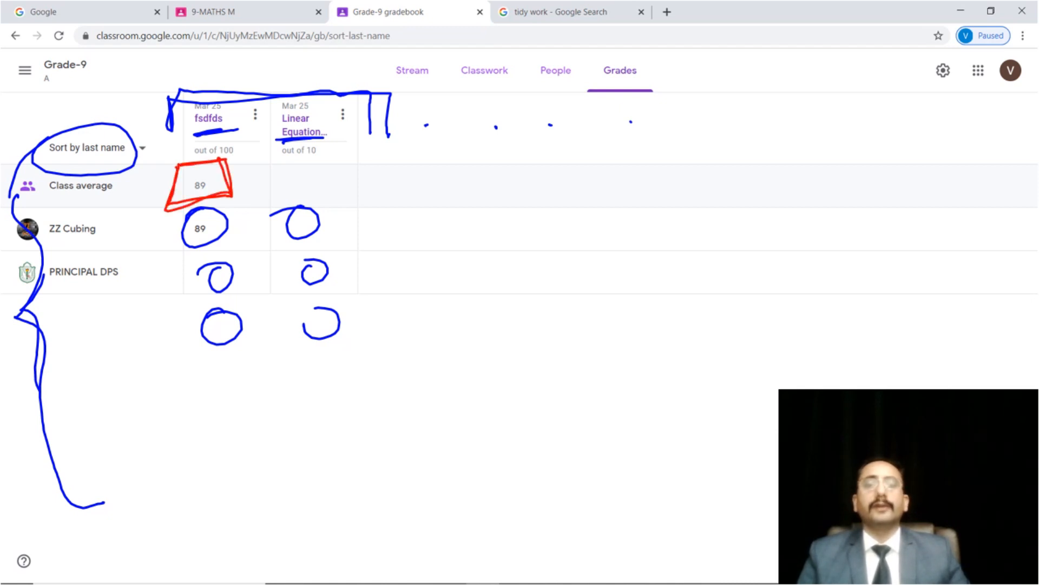
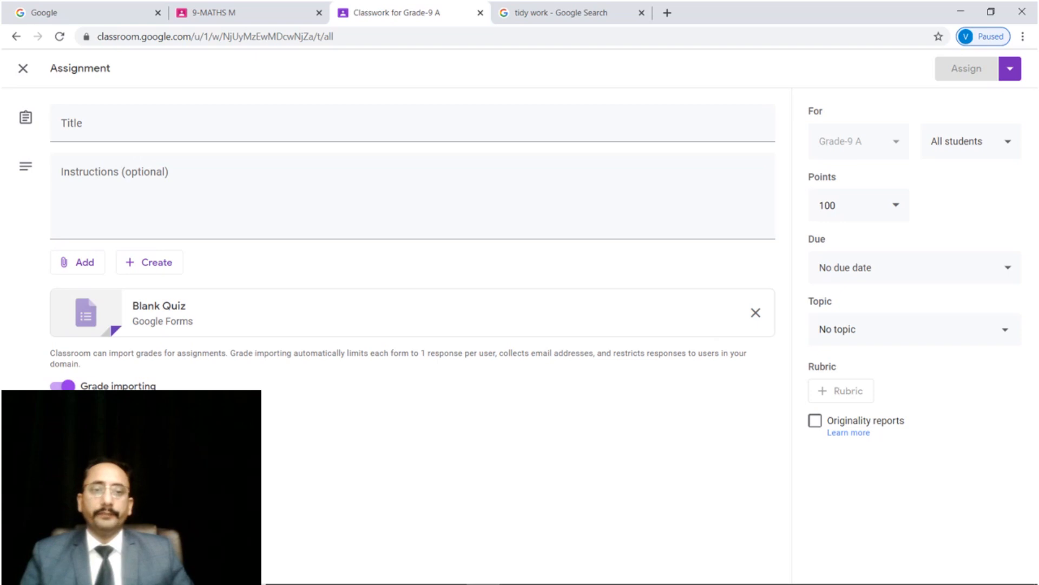
Step: Tick Title, Instructions, Add and Create on the quiz assignment slide, underline Google Forms, tick the Blank Quiz attachment, and mark the points field
mouse_move(34, 114)
mouse_down()
mouse_move(60, 121)
mouse_move(85, 103)
mouse_up()
mouse_move(42, 163)
mouse_down()
mouse_move(45, 176)
mouse_move(103, 153)
mouse_up()
drag(43, 252, 86, 243)
drag(115, 250, 155, 230)
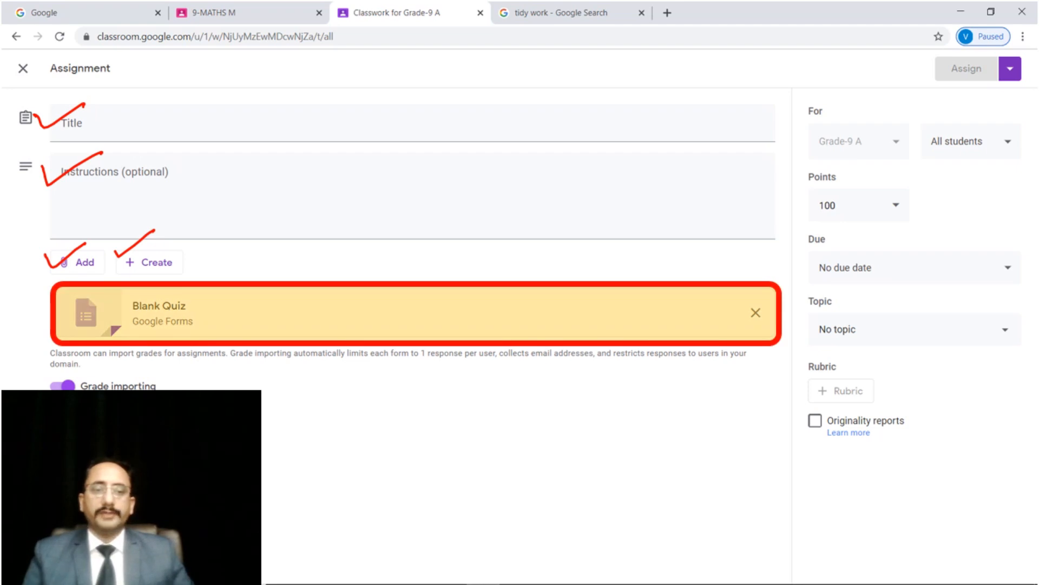
drag(134, 330, 193, 328)
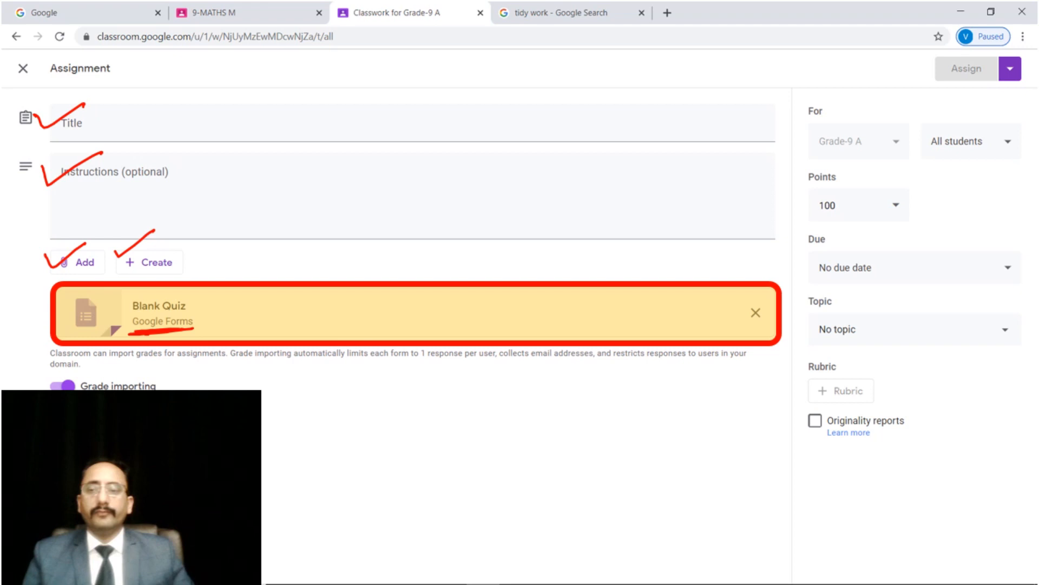
mouse_move(32, 306)
mouse_down()
mouse_move(101, 281)
mouse_move(33, 308)
mouse_up()
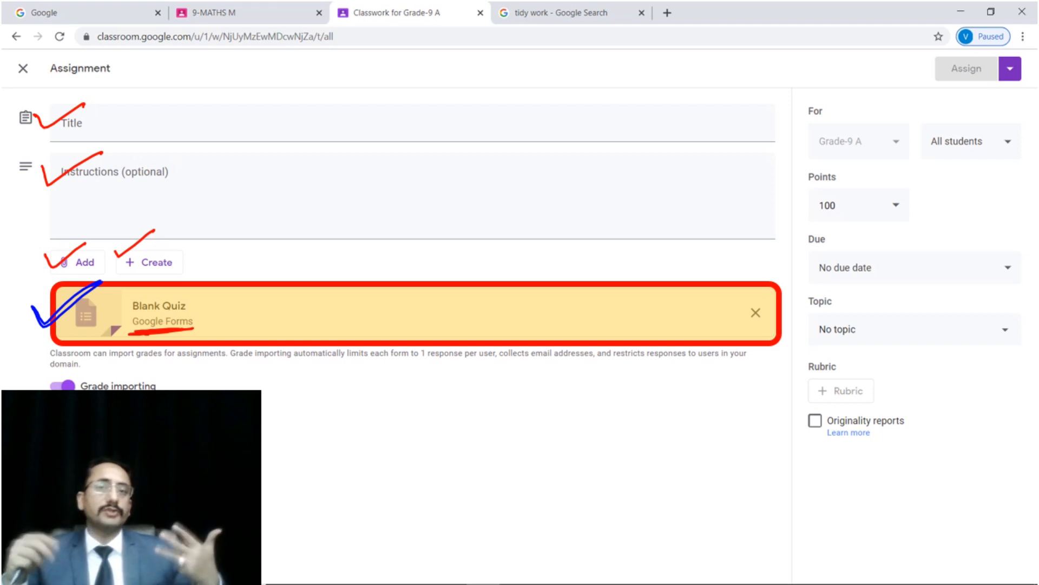
mouse_move(861, 179)
mouse_down()
mouse_move(824, 182)
mouse_move(803, 246)
mouse_move(770, 246)
mouse_up()
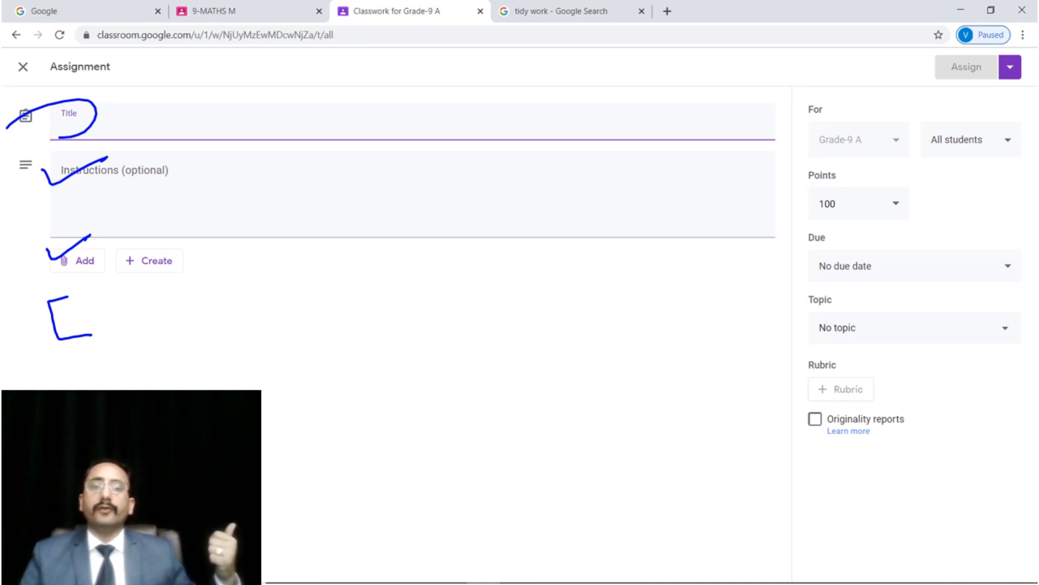
Step: Tick Create, the class, All students, Due and Topic on the assignment slide, and circle the points value
drag(112, 248, 145, 242)
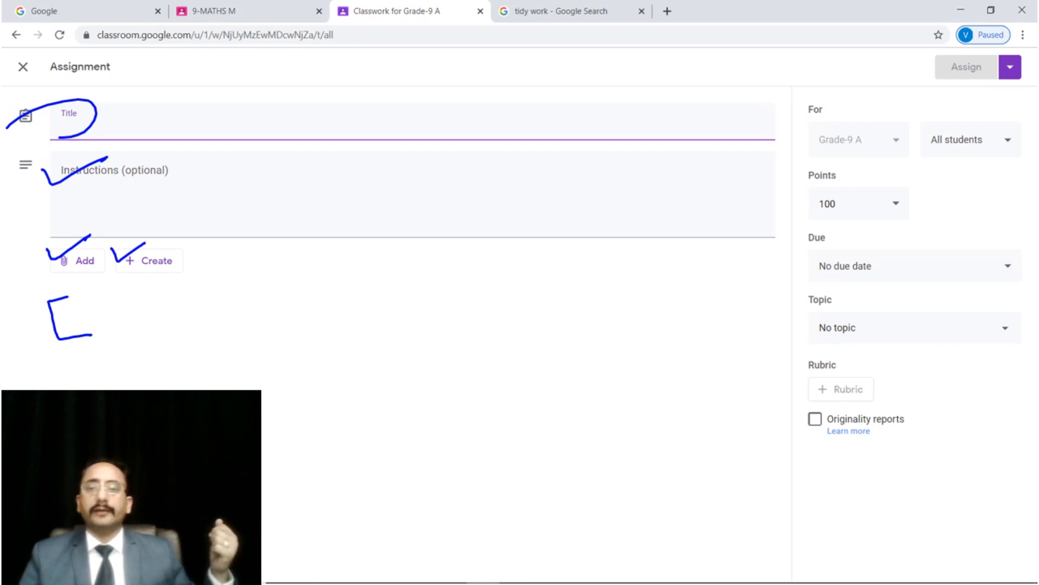
drag(779, 133, 849, 110)
drag(921, 116, 962, 110)
mouse_move(858, 171)
mouse_down()
mouse_move(828, 219)
mouse_move(799, 198)
mouse_up()
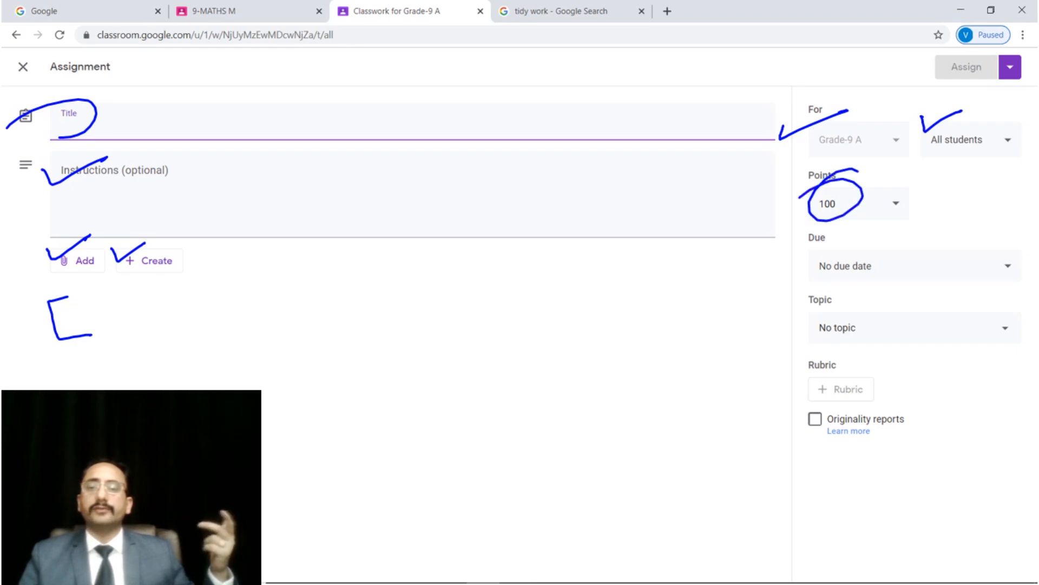
drag(799, 254, 838, 243)
drag(800, 314, 849, 301)
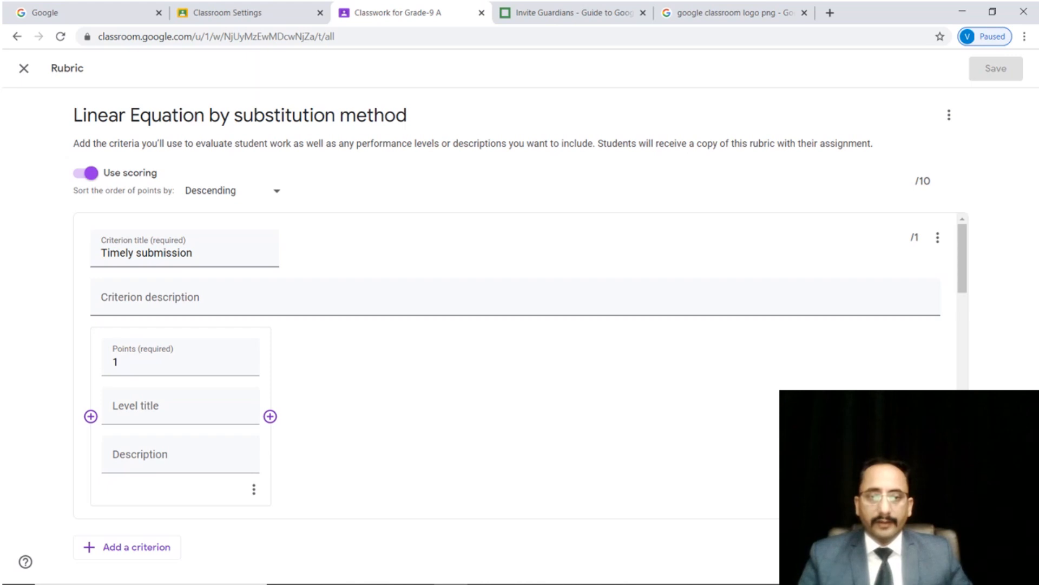
Step: Underline Timely submission on the Rubric slide, circle and tick its points, circle Add a criterion, box the total points, and mark Save
drag(102, 273, 190, 263)
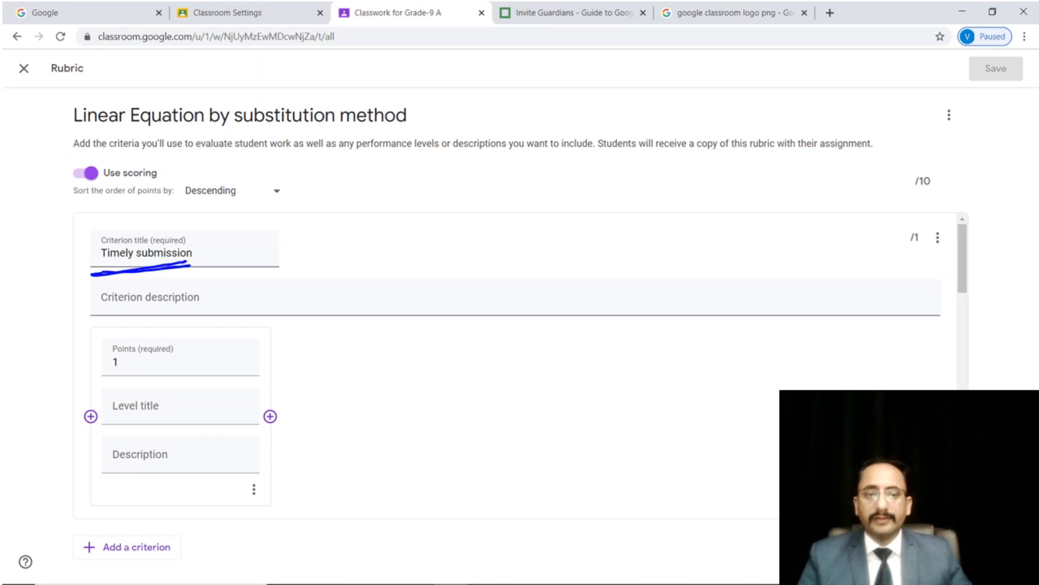
drag(116, 345, 110, 348)
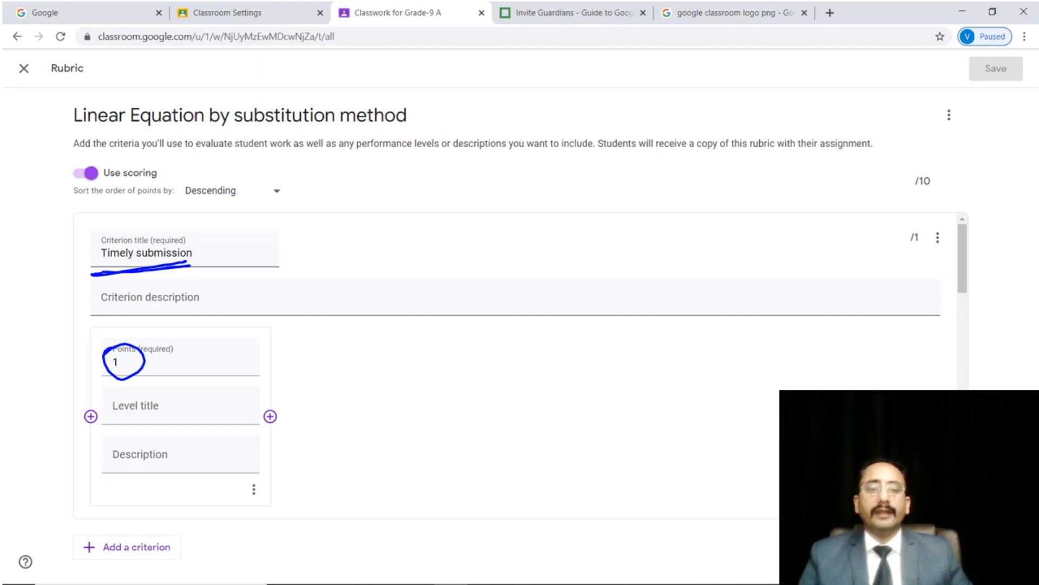
mouse_move(88, 526)
mouse_down()
mouse_move(87, 562)
mouse_move(73, 545)
mouse_up()
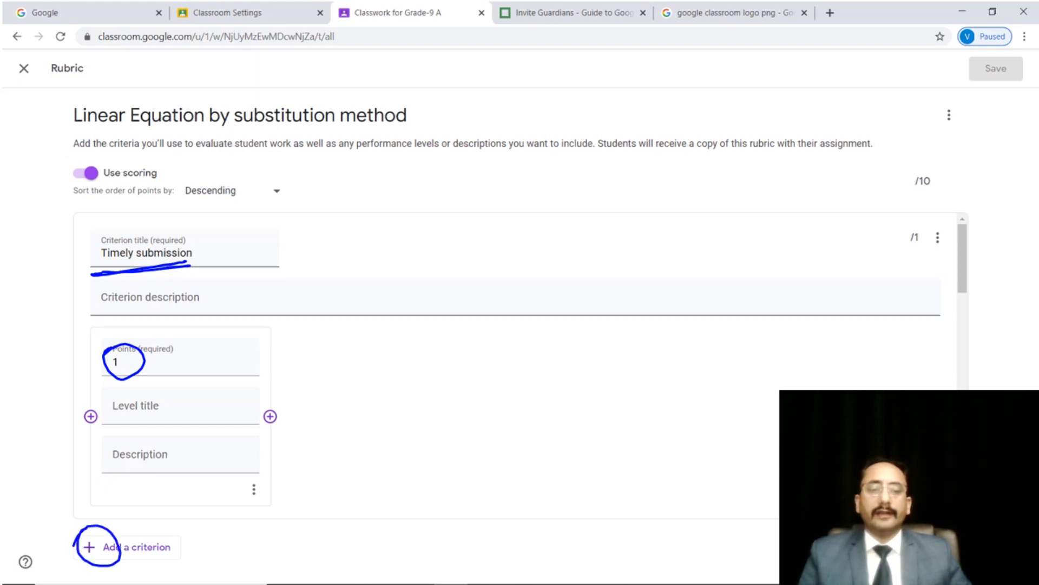
mouse_move(898, 163)
mouse_down()
mouse_move(942, 207)
mouse_move(901, 158)
mouse_move(938, 189)
mouse_move(892, 216)
mouse_move(924, 154)
mouse_move(933, 207)
mouse_move(878, 213)
mouse_up()
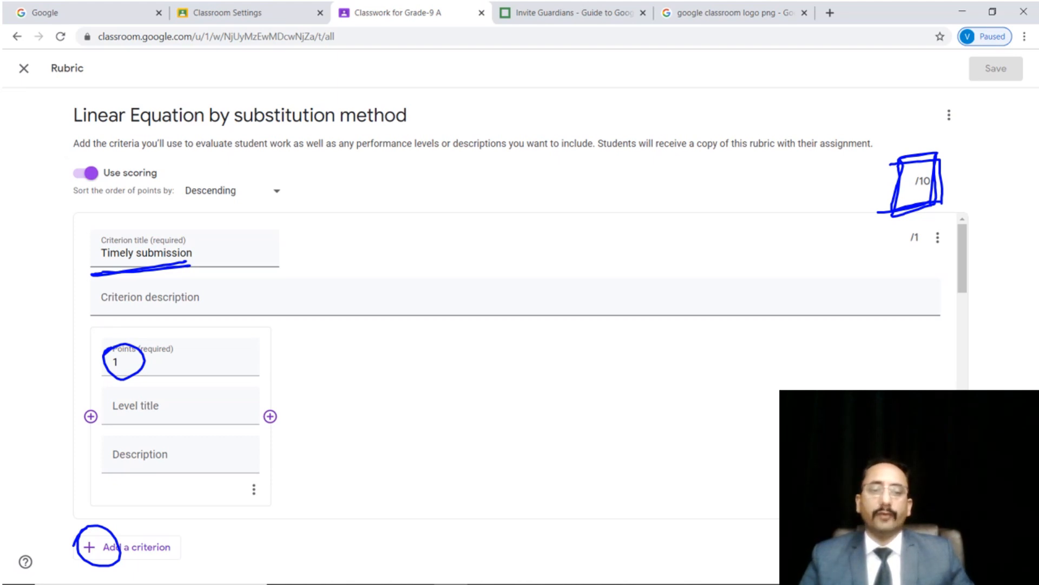
drag(219, 357, 242, 349)
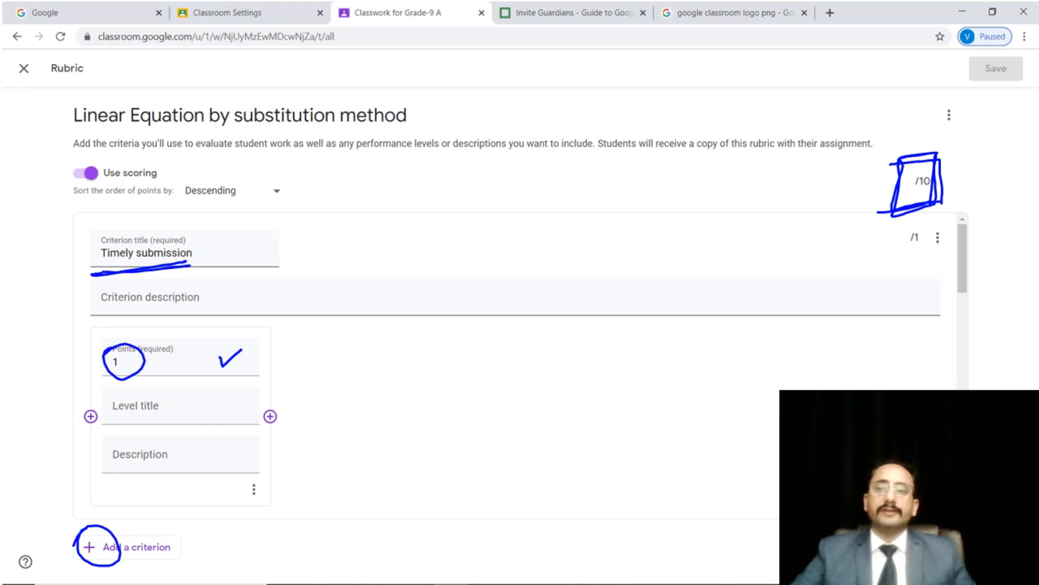
mouse_move(994, 54)
mouse_down()
mouse_move(979, 95)
mouse_move(952, 70)
mouse_up()
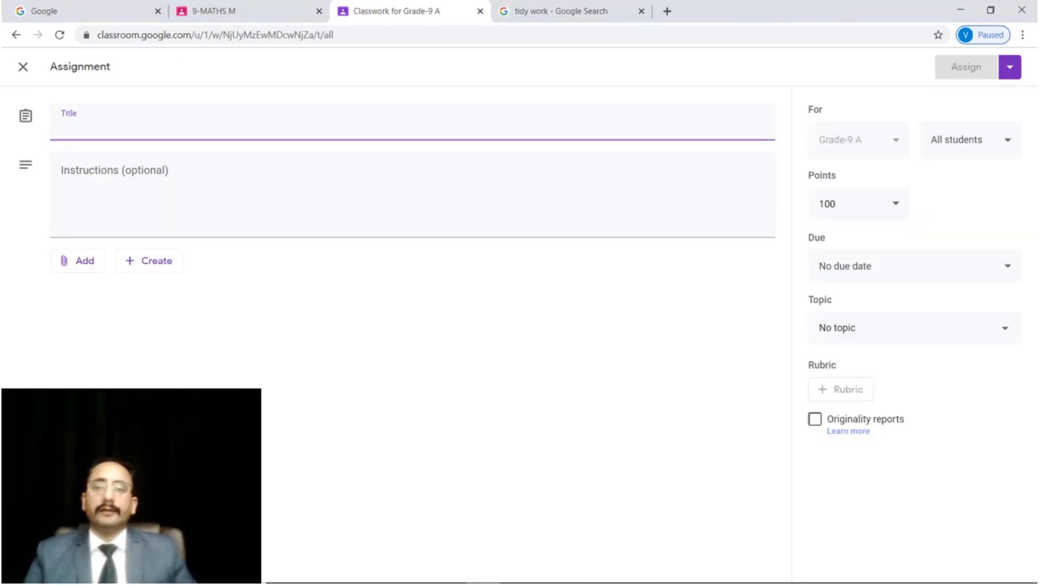
Step: Circle the points value on the assignment slide, draw an arrow to the Originality reports option, and mark beside it
mouse_move(842, 181)
mouse_down()
mouse_move(850, 215)
mouse_move(794, 207)
mouse_up()
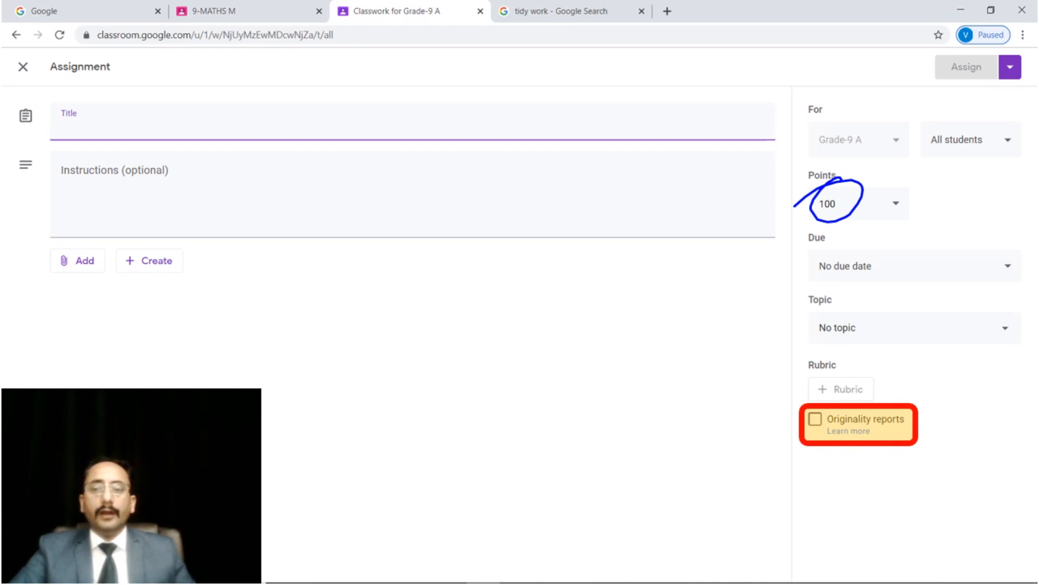
drag(736, 425, 793, 427)
drag(777, 419, 767, 449)
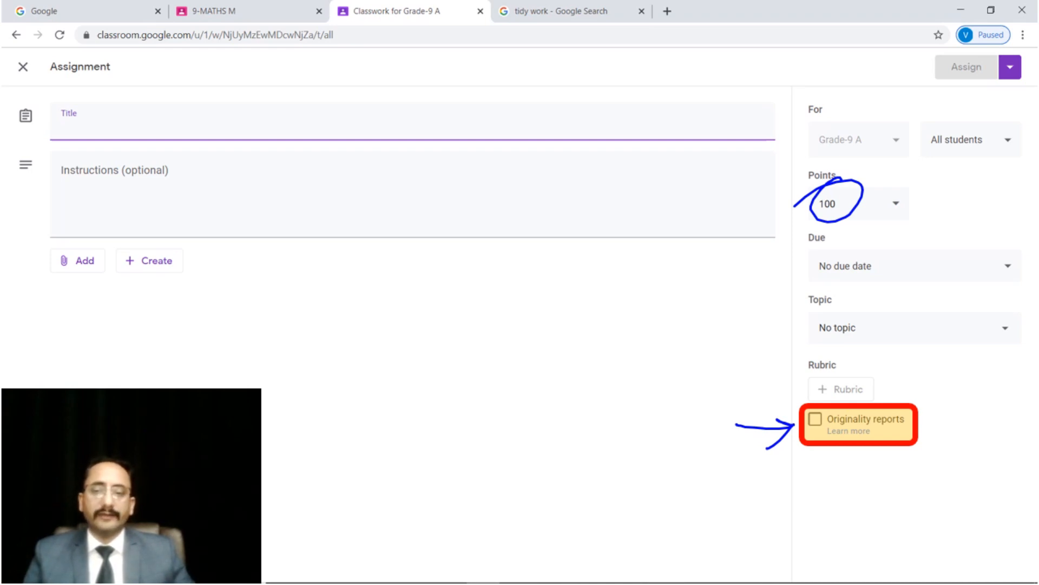
drag(952, 417, 928, 424)
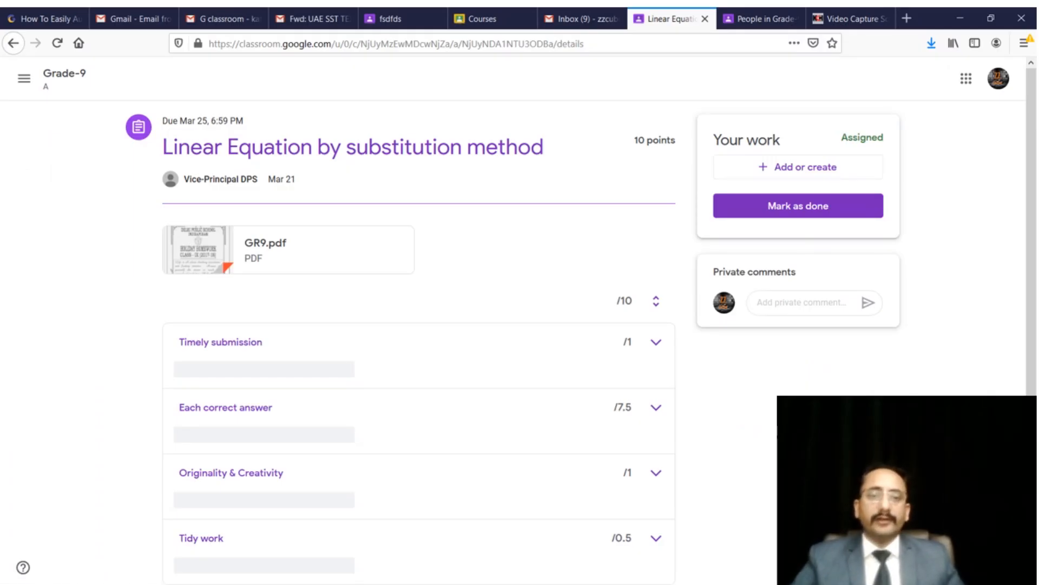
Step: Handwrite and underline "Student" above the assignment title, and draw a curly brace beside the assignment details and rubric
drag(423, 80, 419, 104)
mouse_move(456, 61)
mouse_down()
mouse_move(457, 93)
mouse_move(469, 77)
mouse_up()
mouse_move(472, 76)
mouse_down()
mouse_move(474, 96)
mouse_move(514, 60)
mouse_move(552, 87)
mouse_move(582, 56)
mouse_move(590, 67)
mouse_up()
drag(452, 129, 574, 110)
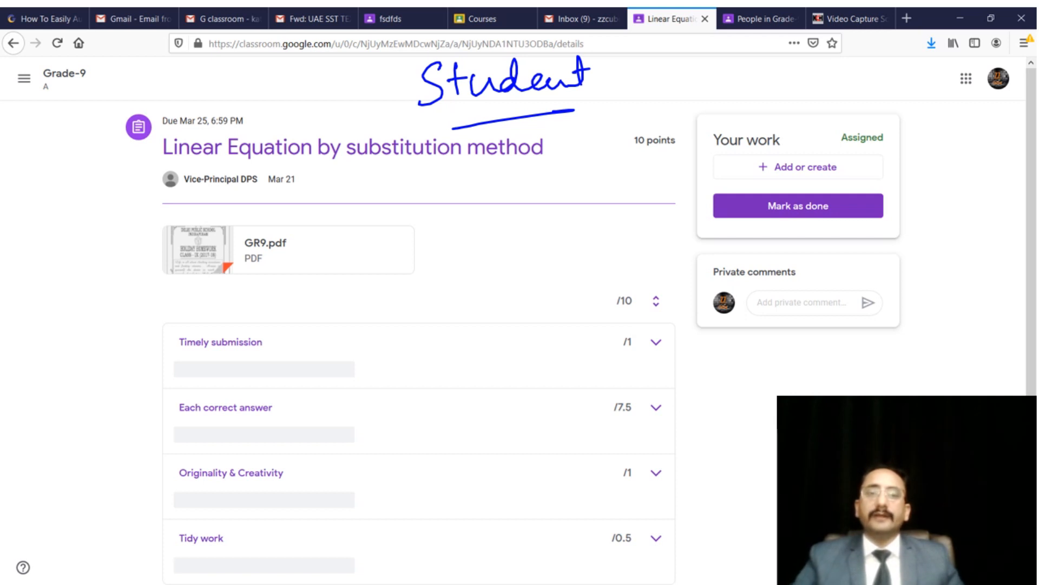
mouse_move(130, 132)
mouse_down()
mouse_move(110, 145)
mouse_move(85, 308)
mouse_move(144, 496)
mouse_up()
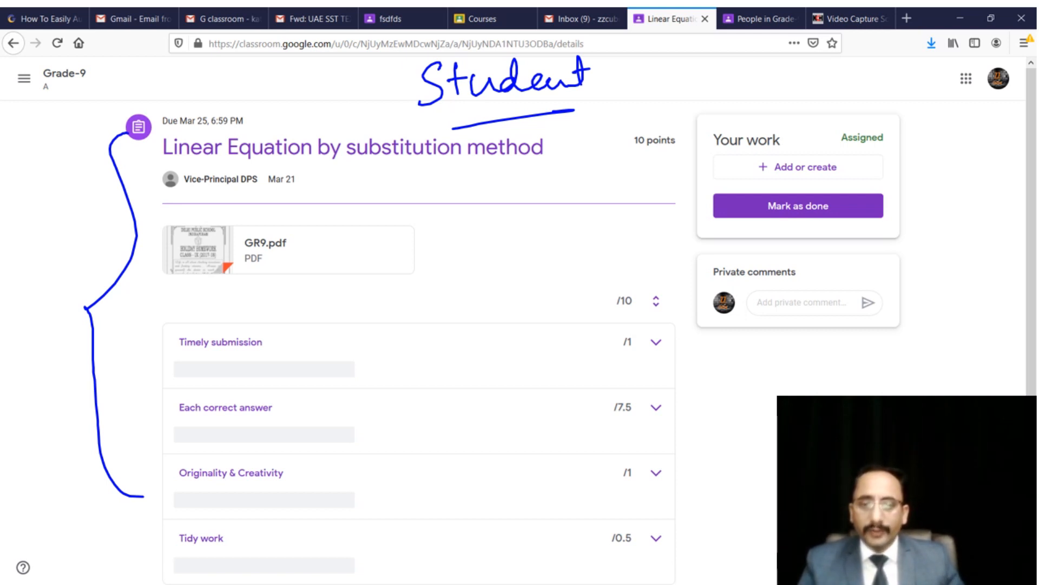
Step: Circle the maximum points of Timely submission, Each correct answer, Originality & Creativity and Tidy work
mouse_move(627, 324)
mouse_down()
mouse_move(600, 344)
mouse_move(639, 326)
mouse_up()
mouse_move(619, 383)
mouse_down()
mouse_move(635, 384)
mouse_move(615, 387)
mouse_up()
drag(616, 445, 620, 444)
mouse_move(617, 515)
mouse_down()
mouse_move(628, 561)
mouse_move(631, 518)
mouse_up()
Step: Tick all four rubric criteria and point arrows at the Originality & Creativity and Tidy work points
drag(166, 336, 221, 317)
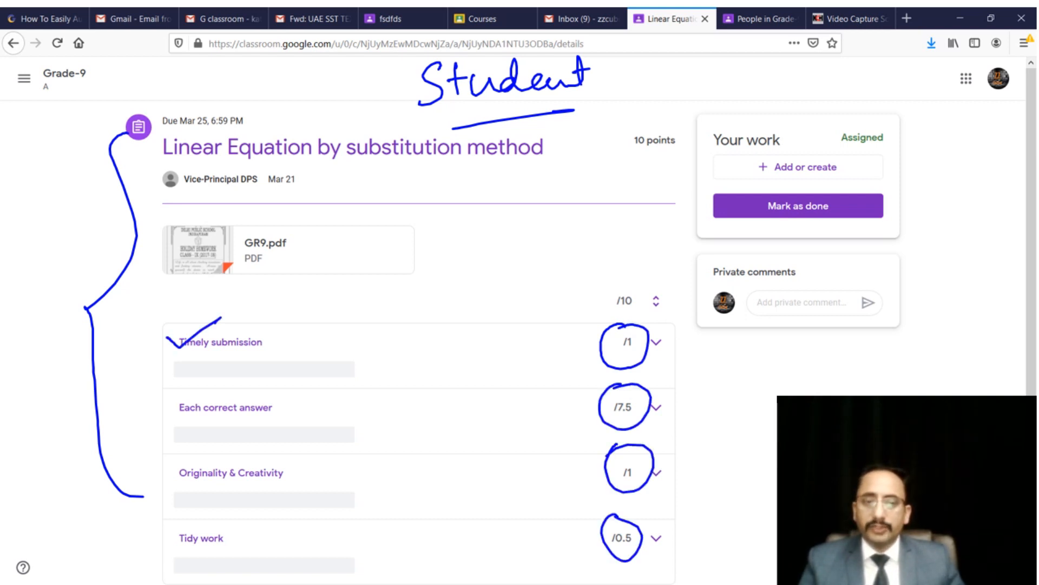
drag(155, 405, 211, 381)
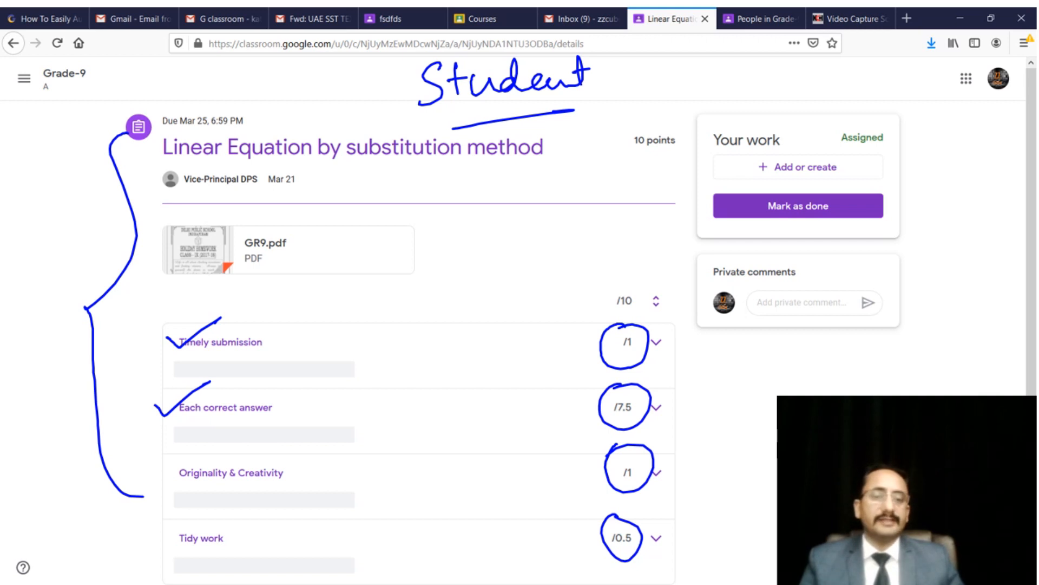
drag(160, 468, 211, 459)
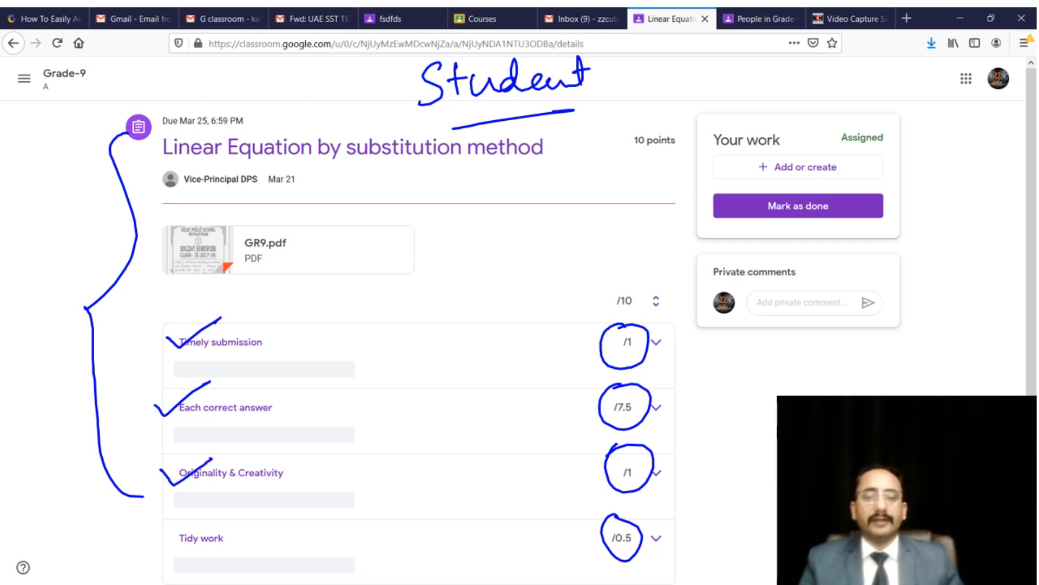
mouse_move(693, 451)
mouse_down()
mouse_move(653, 460)
mouse_move(673, 469)
mouse_up()
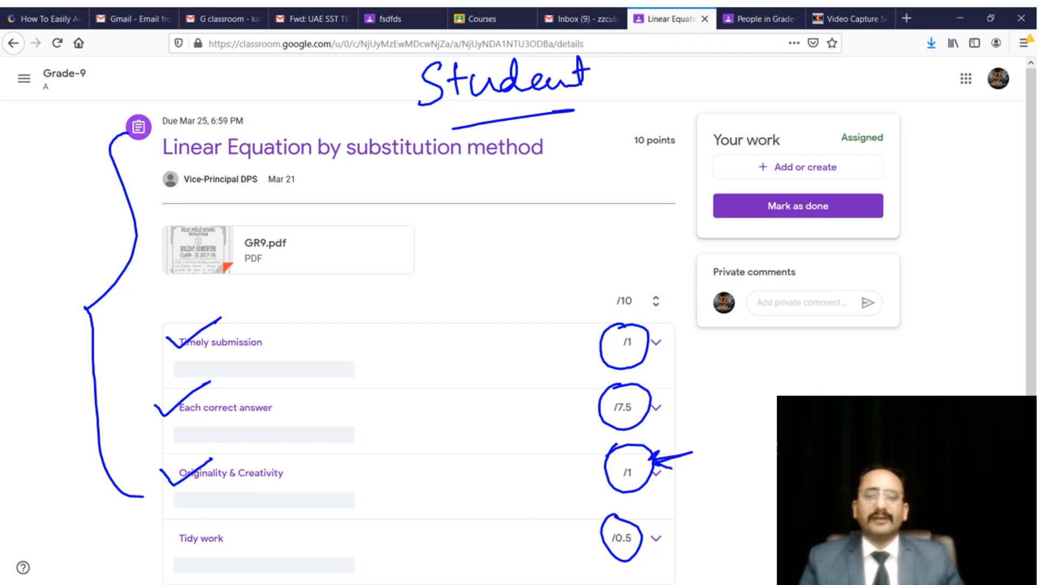
drag(153, 539, 201, 525)
drag(647, 528, 688, 502)
drag(657, 507, 655, 518)
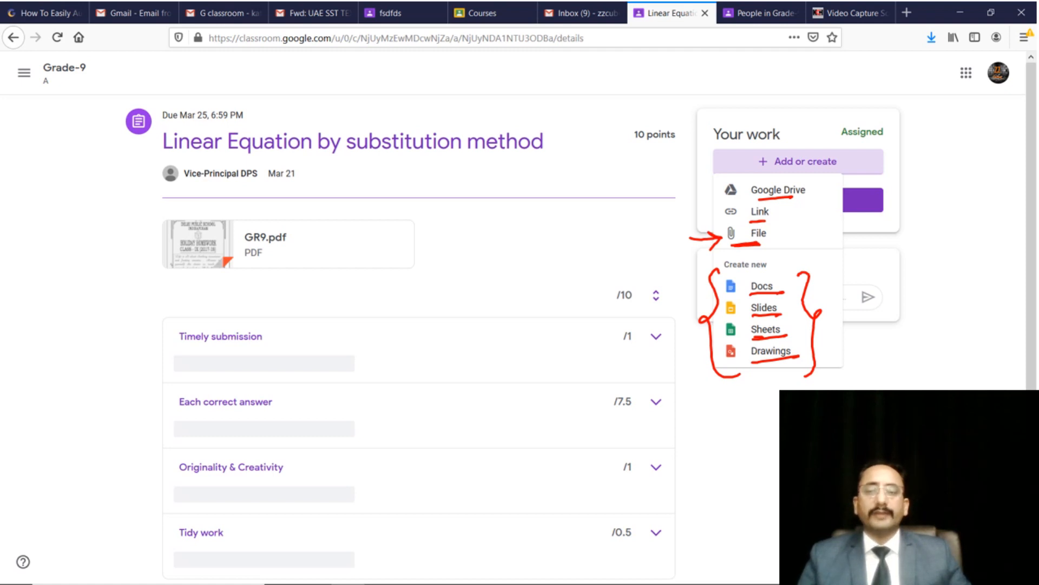
Step: Mark the student's Your work area and circle the Turned in count for Linear Equation by substitution method on the To-do slide
mouse_move(737, 216)
mouse_down()
mouse_move(714, 262)
mouse_move(673, 248)
mouse_up()
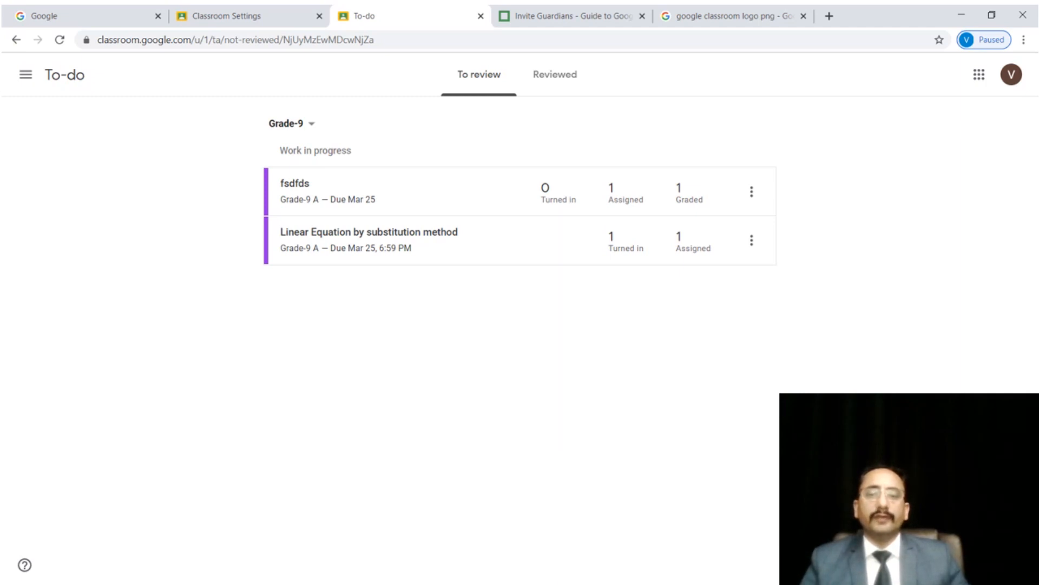
mouse_move(591, 218)
mouse_down()
mouse_move(585, 282)
mouse_move(657, 259)
mouse_move(641, 273)
mouse_move(588, 263)
mouse_move(650, 219)
mouse_move(571, 226)
mouse_up()
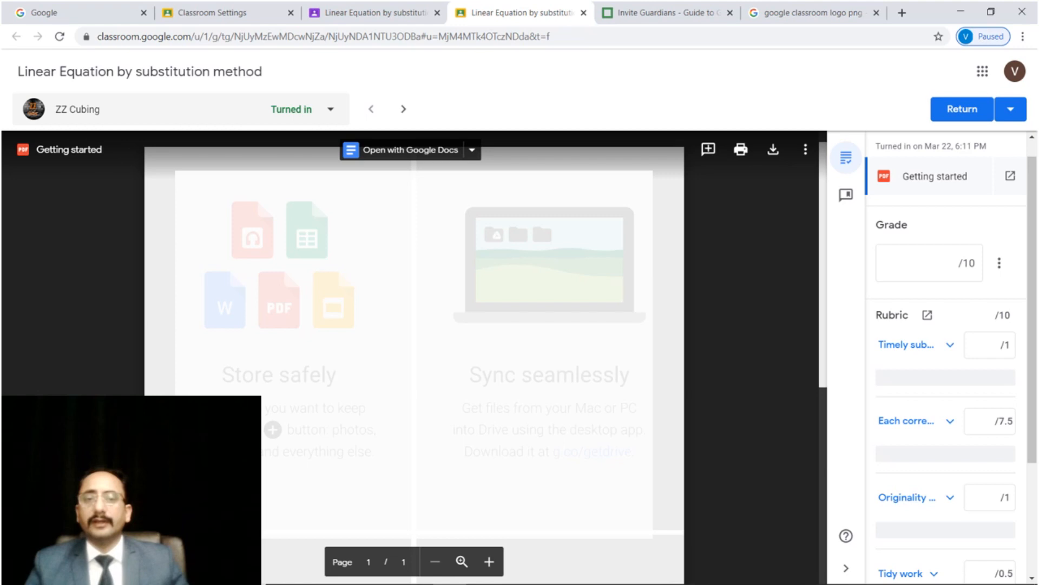
Step: Draw a red check mark across the submitted PDF and mark each of the four rubric criteria beside it
mouse_move(333, 236)
mouse_down()
mouse_move(346, 252)
mouse_move(454, 201)
mouse_move(361, 270)
mouse_move(466, 216)
mouse_up()
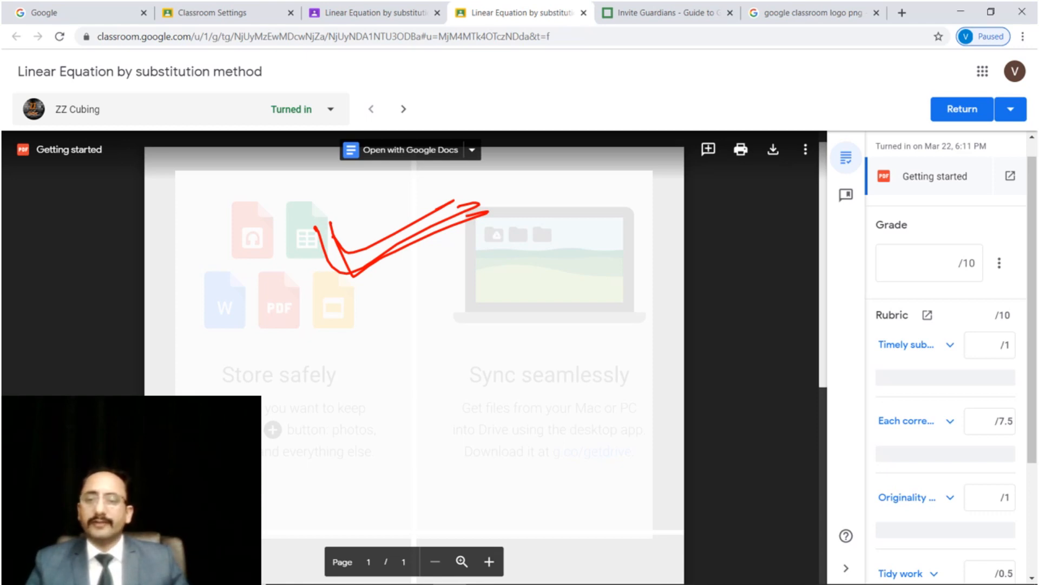
drag(843, 335, 903, 334)
drag(849, 417, 920, 411)
drag(837, 477, 906, 477)
drag(860, 556, 917, 531)
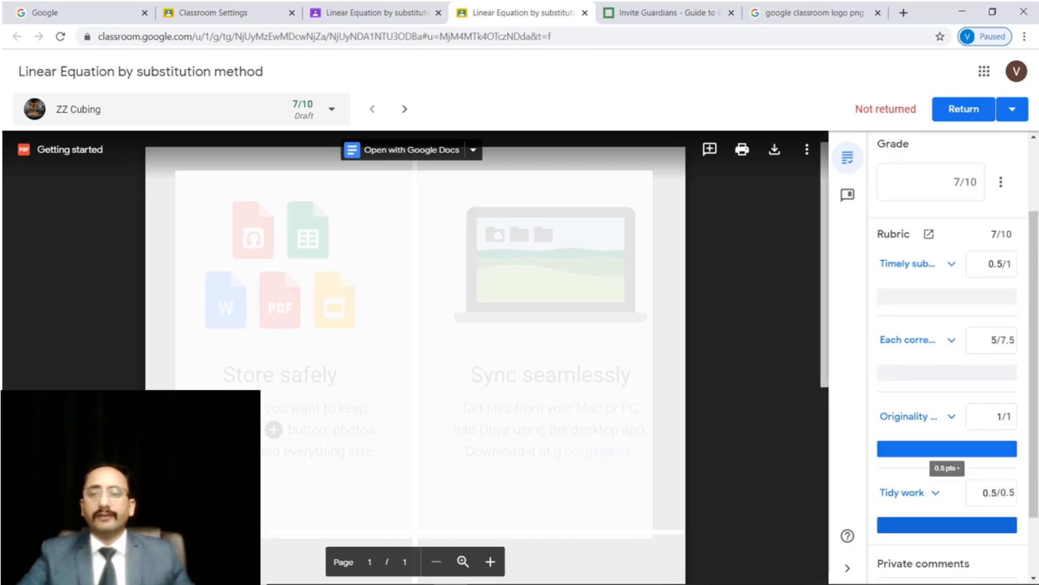
Step: Underline the four rubric scores in red, and circle and underline the overall grade of 7/10
drag(981, 272, 1010, 272)
drag(981, 353, 1022, 350)
drag(978, 431, 1022, 426)
drag(977, 508, 1021, 497)
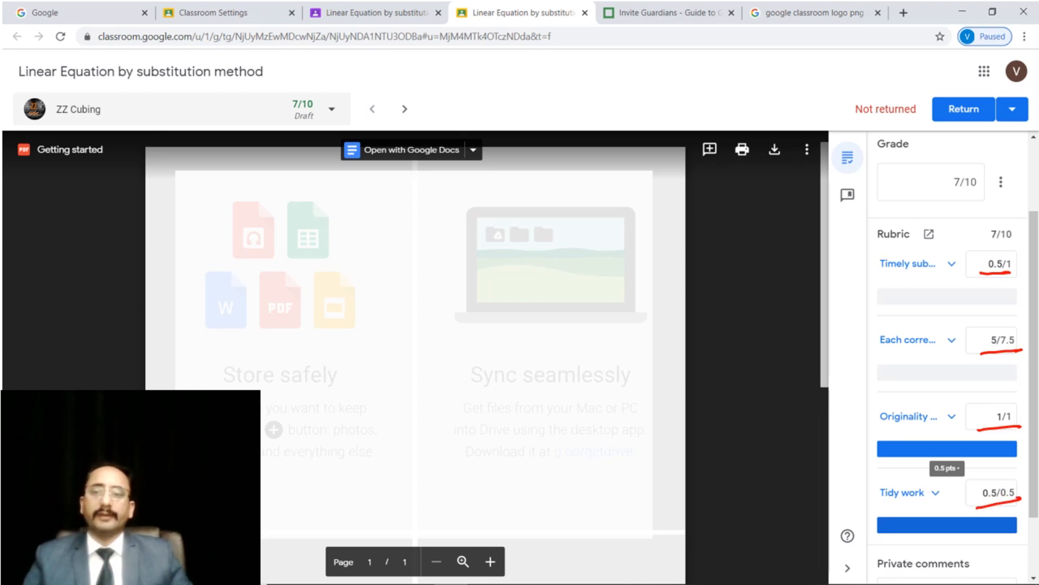
mouse_move(924, 195)
mouse_down()
mouse_move(920, 184)
mouse_move(974, 149)
mouse_up()
drag(950, 196, 961, 193)
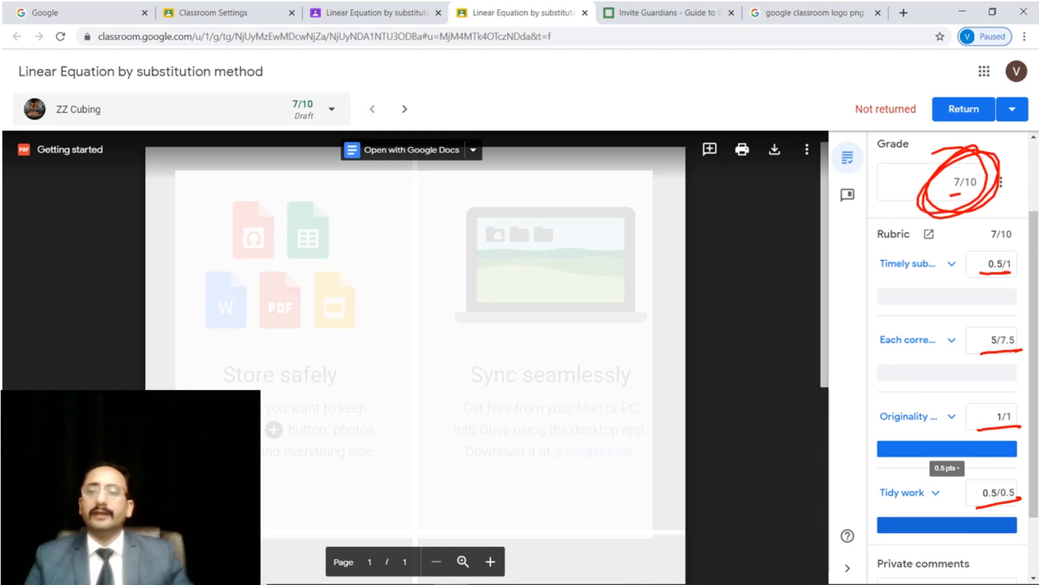
Step: Draw red check marks beside the four rubric criteria and point an arrow at the Return button on the grading slide
drag(838, 272, 904, 264)
drag(830, 333, 920, 327)
drag(840, 405, 924, 397)
drag(849, 478, 926, 469)
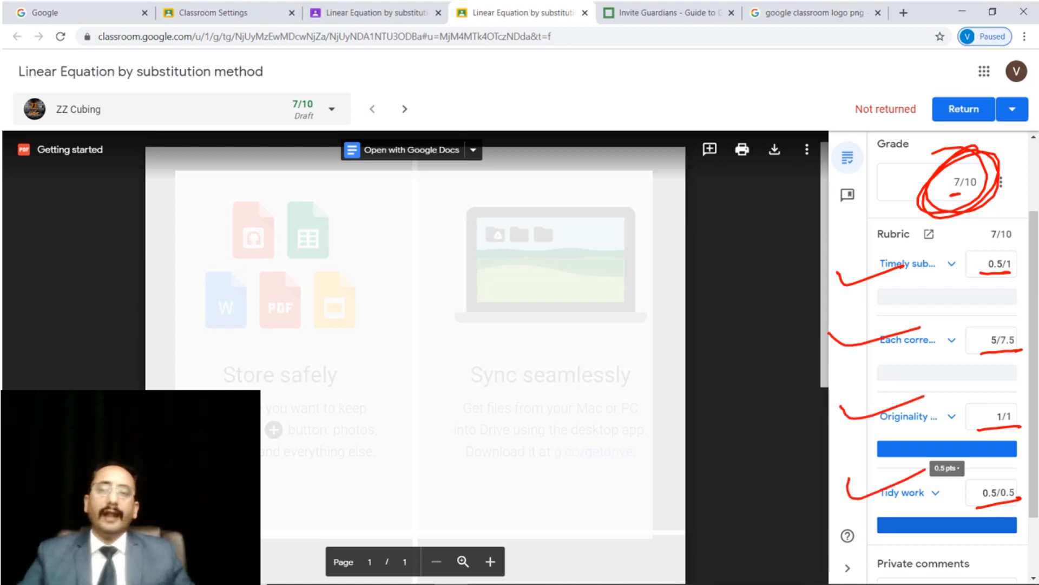
mouse_move(975, 76)
mouse_down()
mouse_move(931, 133)
mouse_move(969, 116)
mouse_up()
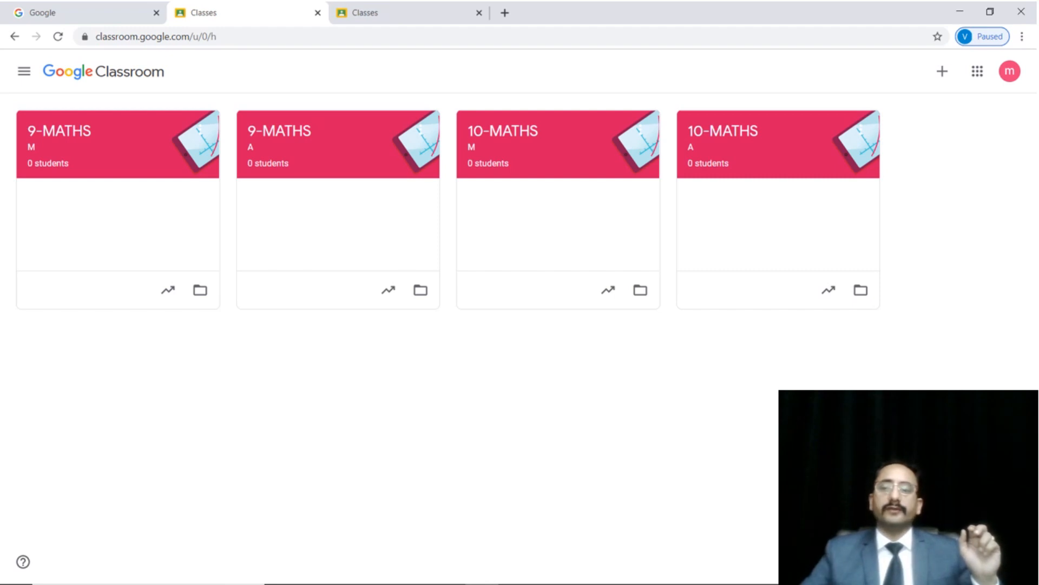
Step: Circle the names of the two 9-MATHS and two 10-MATHS classes in blue on the Classes slide
mouse_move(44, 95)
mouse_down()
mouse_move(60, 161)
mouse_move(3, 129)
mouse_up()
mouse_move(298, 98)
mouse_down()
mouse_move(330, 138)
mouse_move(206, 163)
mouse_up()
mouse_move(494, 102)
mouse_down()
mouse_move(477, 168)
mouse_move(422, 160)
mouse_up()
drag(649, 142, 561, 132)
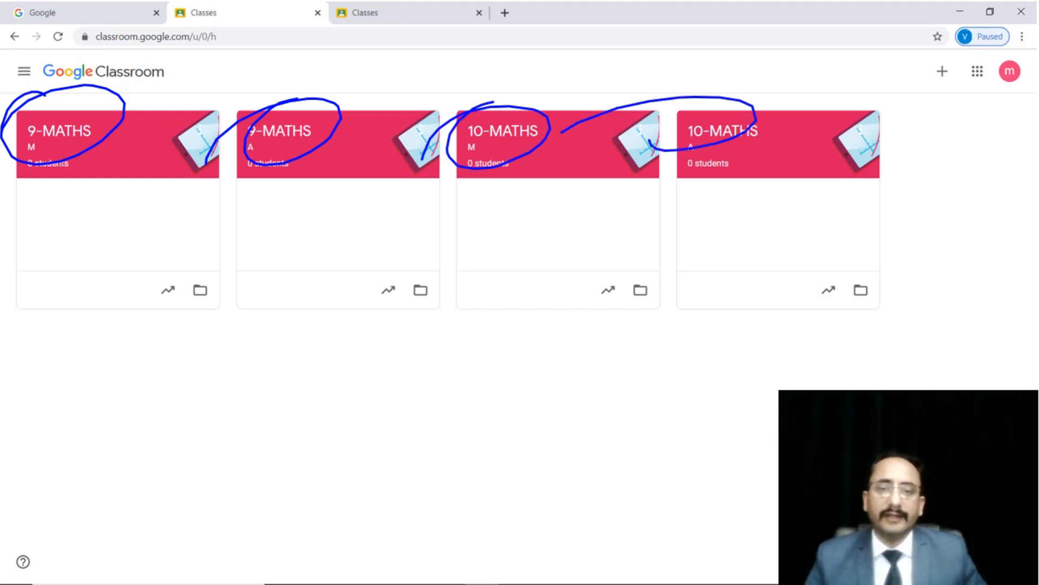
Step: Underline the student count on all four class cards and draw a blue plus sign below the cards
drag(462, 177, 498, 171)
drag(689, 174, 719, 171)
drag(23, 176, 50, 170)
drag(259, 177, 284, 169)
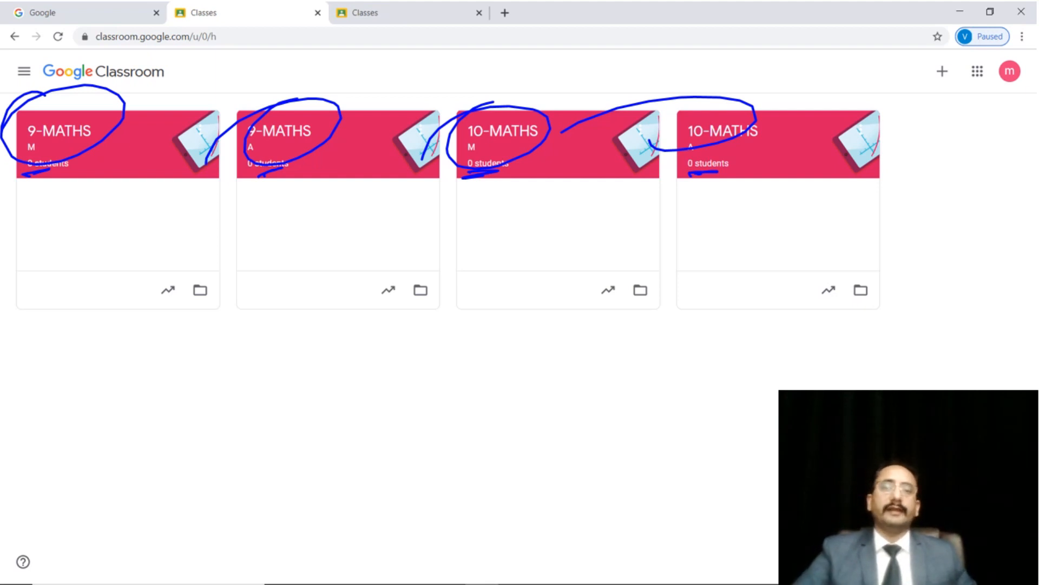
drag(563, 319, 563, 384)
mouse_move(548, 344)
mouse_down()
mouse_move(555, 316)
mouse_move(594, 340)
mouse_up()
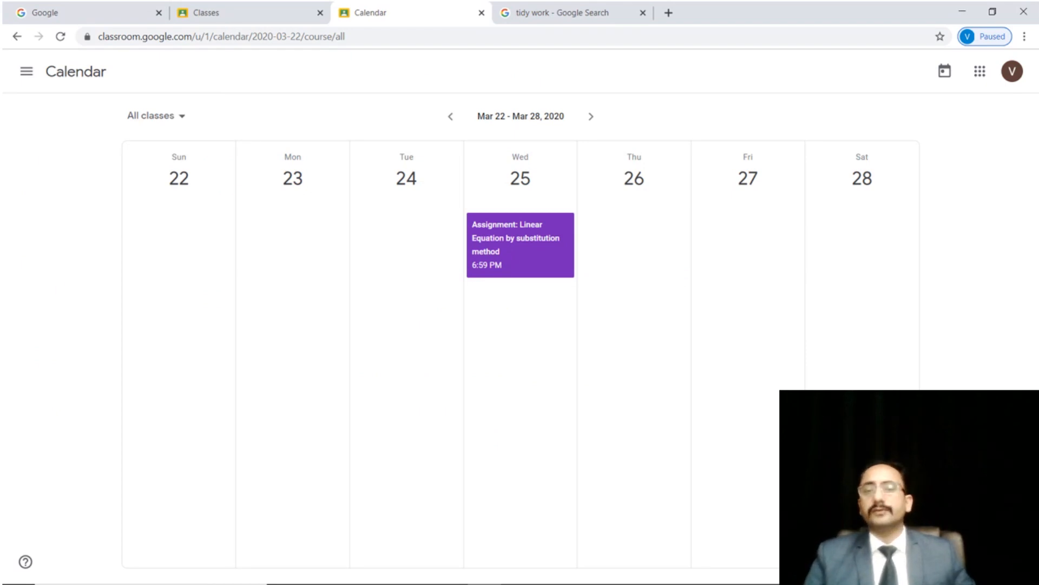
Step: Circle Wednesday 25 and mark its assignment on the Calendar slide, and circle To-do and mark the class list on the navigation menu slide
mouse_move(530, 128)
mouse_down()
mouse_move(483, 184)
mouse_move(449, 198)
mouse_up()
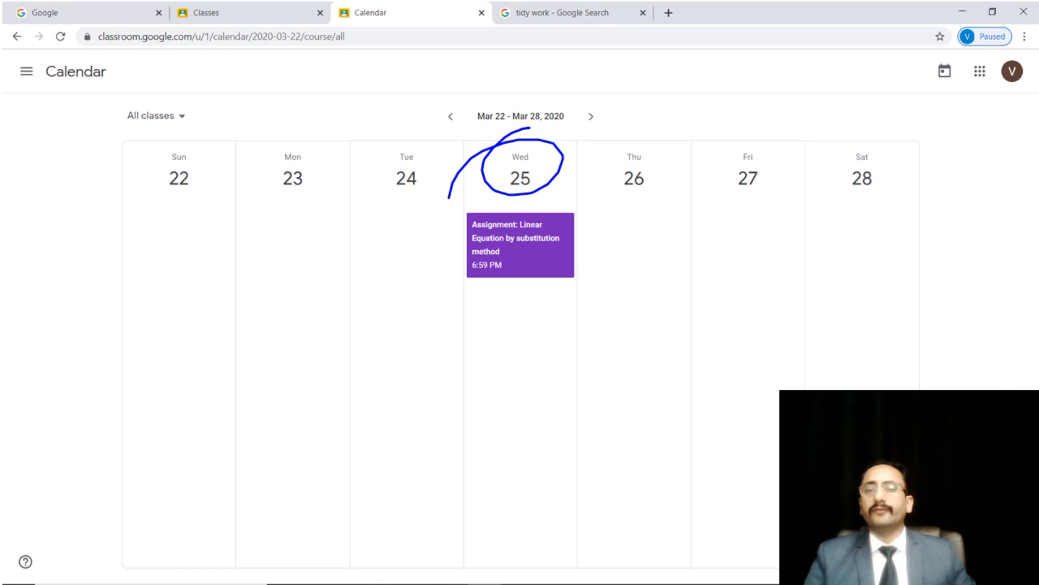
drag(530, 255, 554, 269)
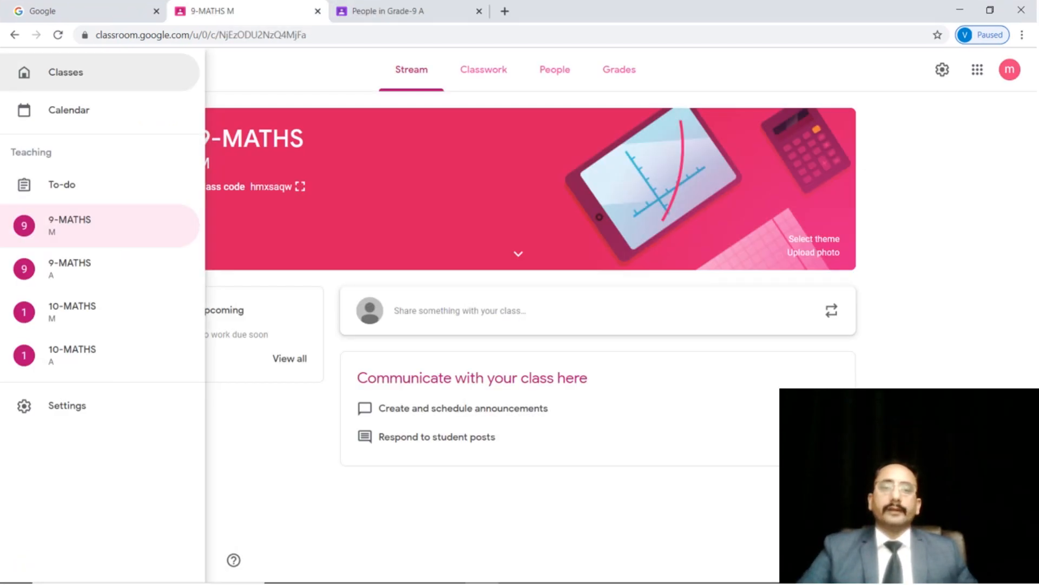
mouse_move(52, 149)
mouse_down()
mouse_move(111, 160)
mouse_move(82, 141)
mouse_move(3, 175)
mouse_up()
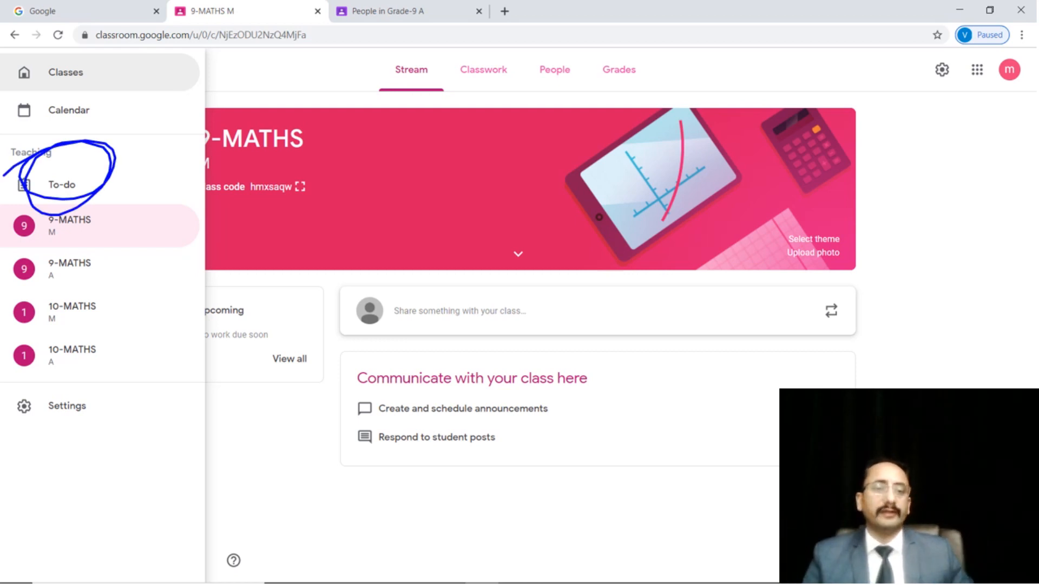
mouse_move(119, 206)
mouse_down()
mouse_move(141, 280)
mouse_move(94, 369)
mouse_move(30, 392)
mouse_move(8, 417)
mouse_up()
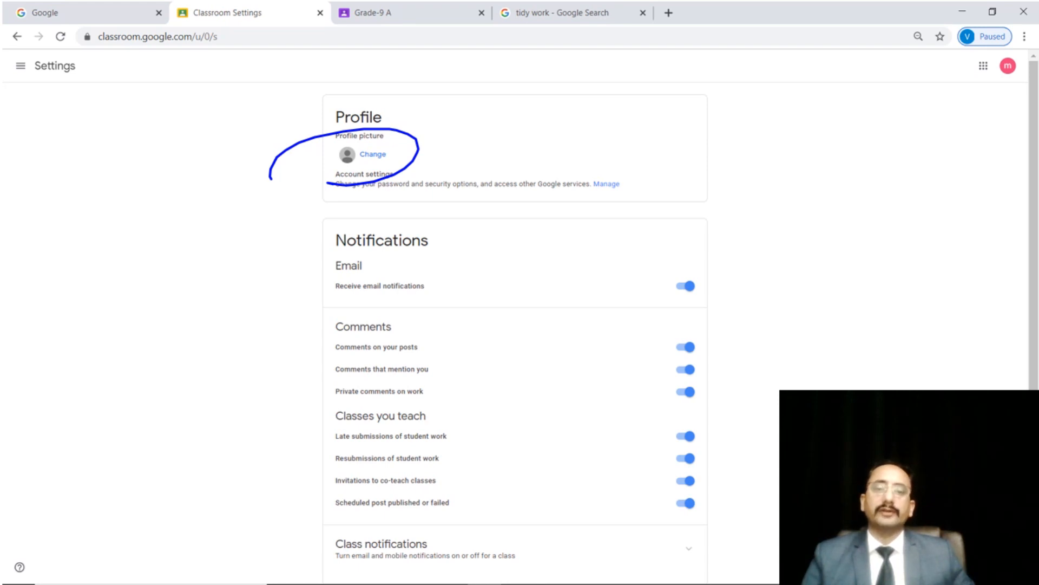
Step: Tick the comment notification options in red, bracket the list down to Class notifications, and circle the Email heading on the Settings slide
drag(315, 340, 342, 334)
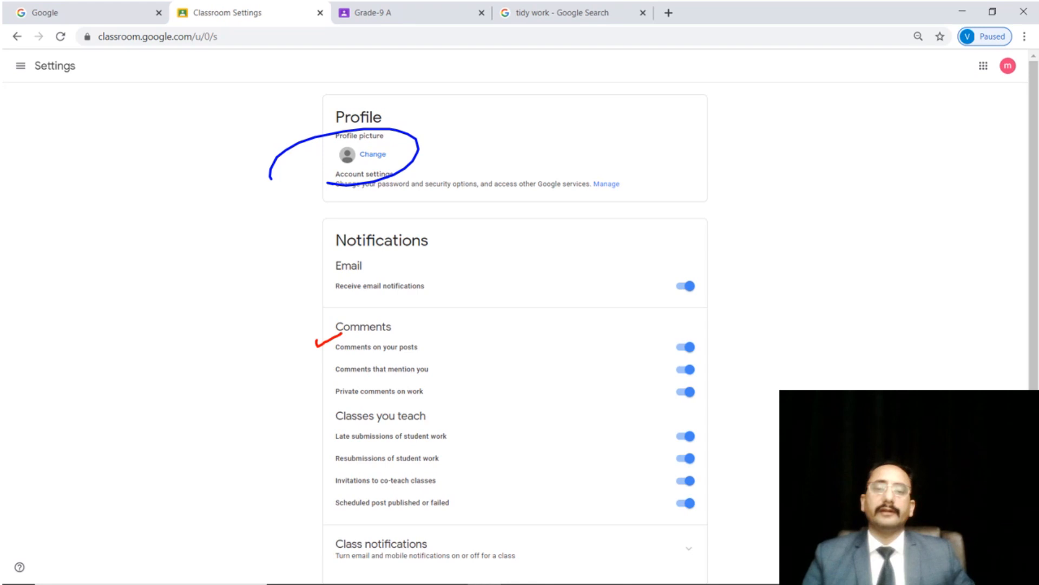
drag(312, 369, 336, 361)
mouse_move(316, 320)
mouse_down()
mouse_move(306, 337)
mouse_move(299, 536)
mouse_move(336, 544)
mouse_up()
mouse_move(347, 237)
mouse_down()
mouse_move(323, 292)
mouse_move(237, 336)
mouse_up()
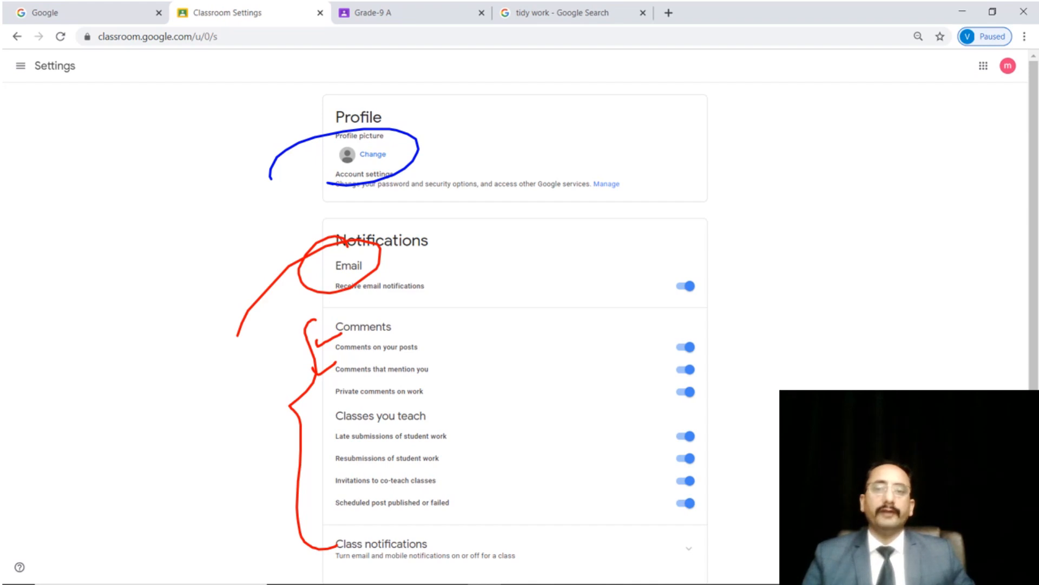
Step: Draw red dashes beside the Comments and Classes you teach switches and circle the Receive email notifications switch
mouse_move(717, 344)
mouse_down()
mouse_move(745, 341)
mouse_move(749, 367)
mouse_up()
drag(711, 397, 740, 391)
drag(714, 426, 734, 420)
drag(709, 473, 727, 464)
drag(712, 506, 726, 503)
drag(719, 442, 736, 434)
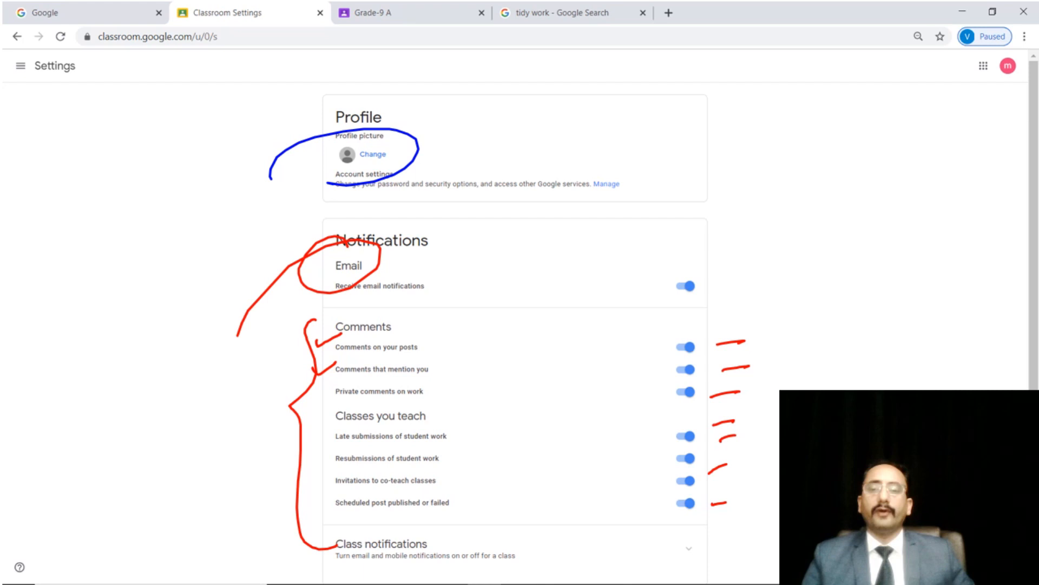
mouse_move(697, 249)
mouse_down()
mouse_move(674, 307)
mouse_move(598, 309)
mouse_up()
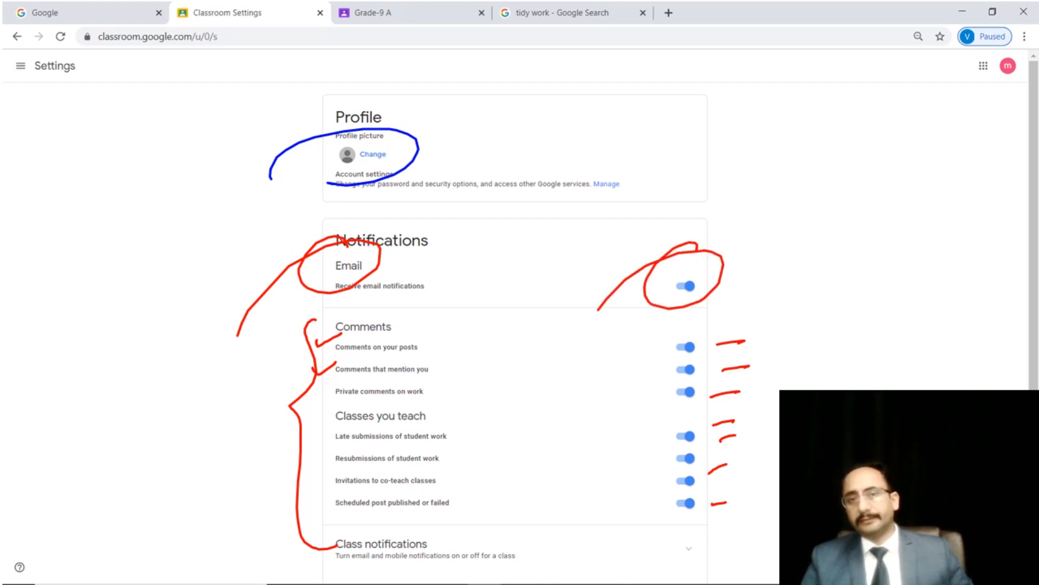